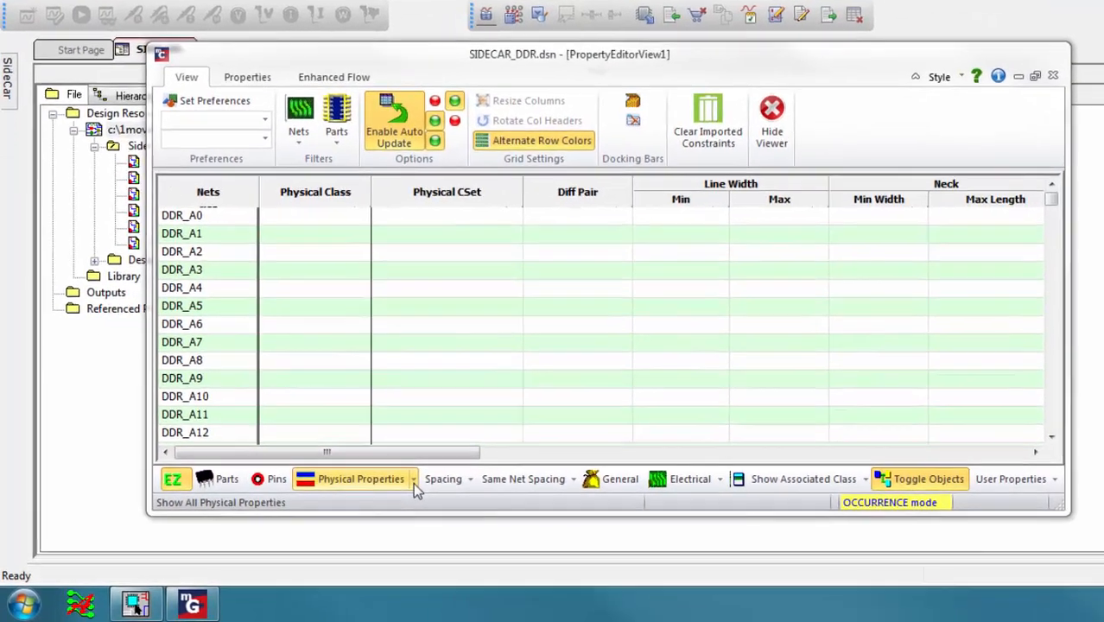
# Open Diff Pair Visueyes for the physical properties and bring up the net selection for defining diff pairs.
pyautogui.click(414, 481)
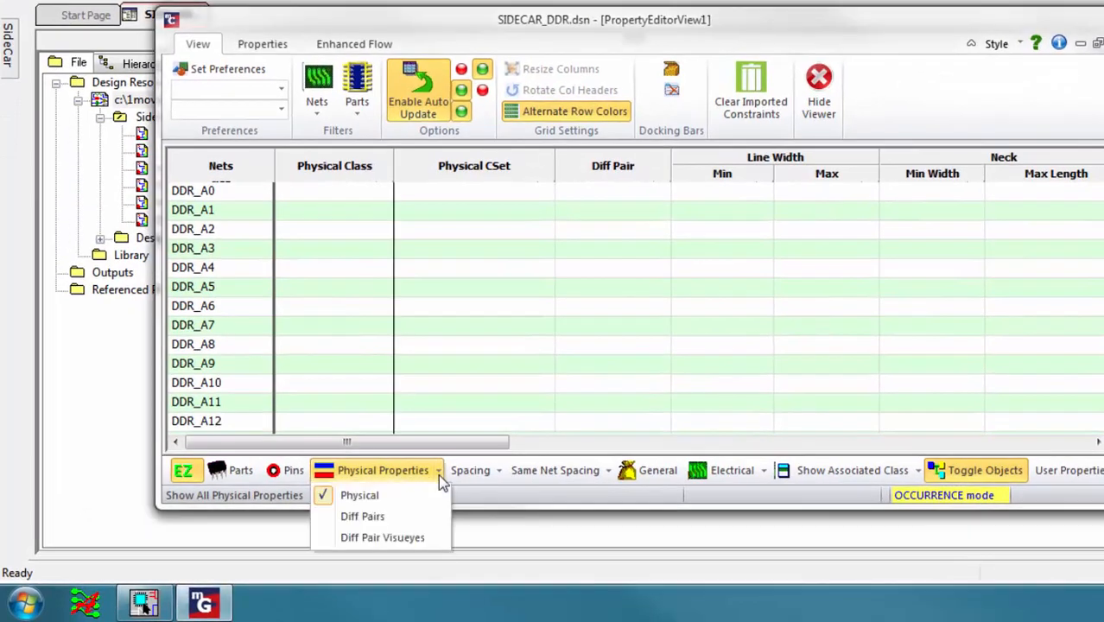
pyautogui.click(412, 539)
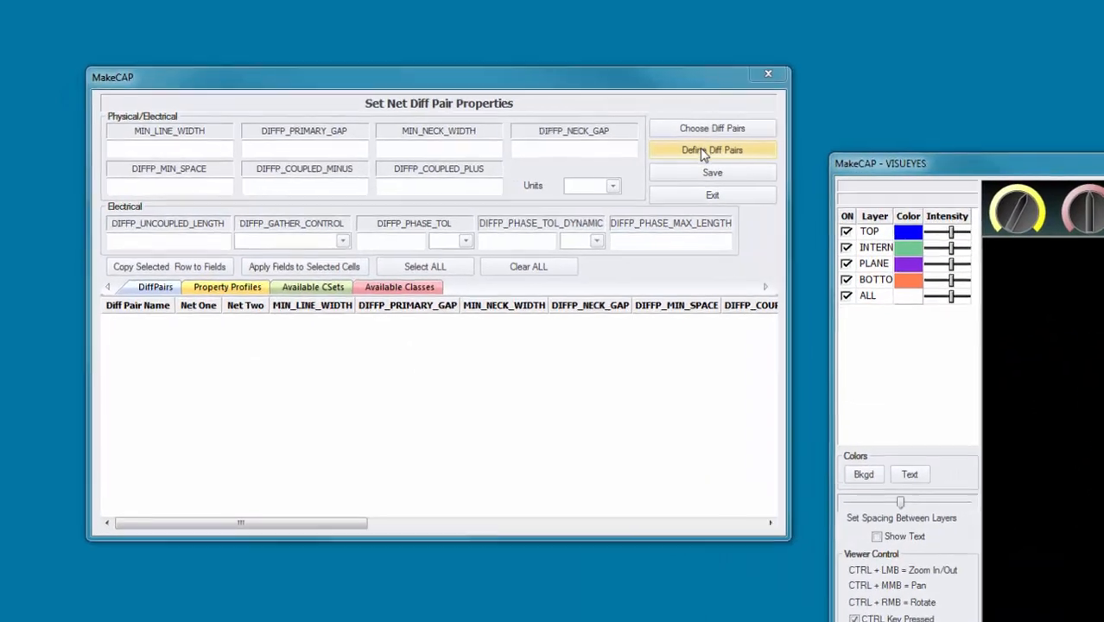
pyautogui.click(710, 152)
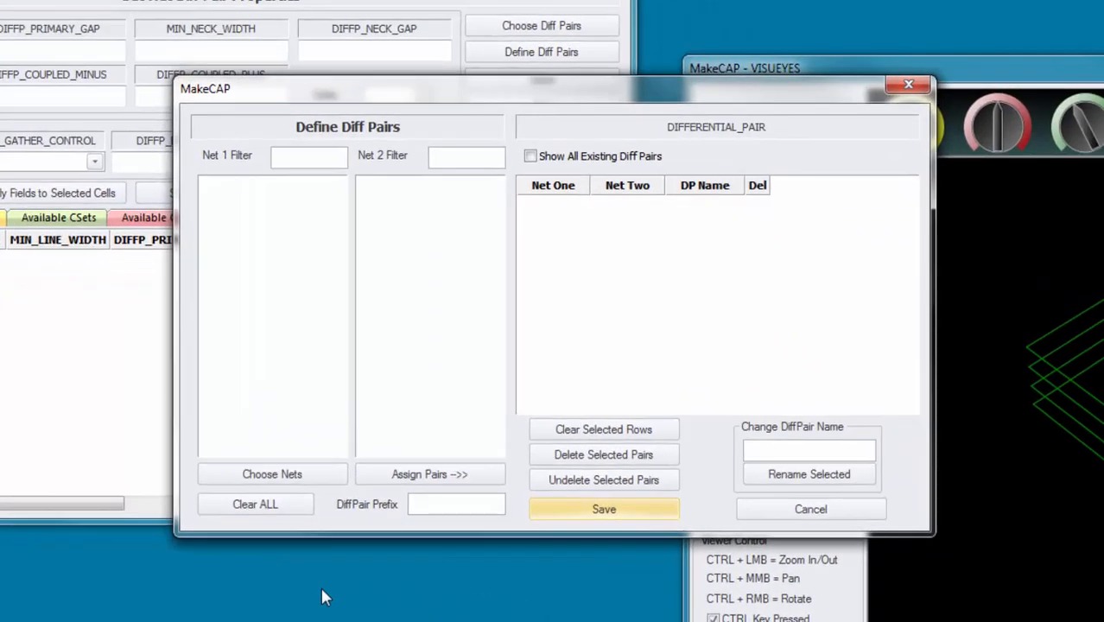
pyautogui.click(304, 483)
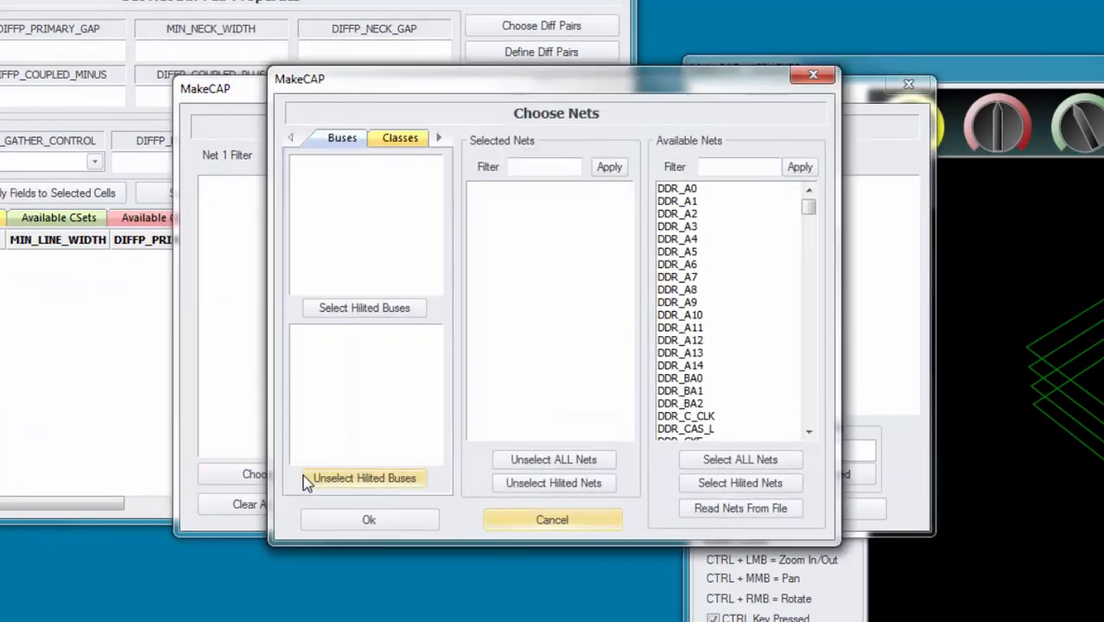
# Filter the available nets with *_N and add the matching nets to the selected nets.
pyautogui.click(735, 167)
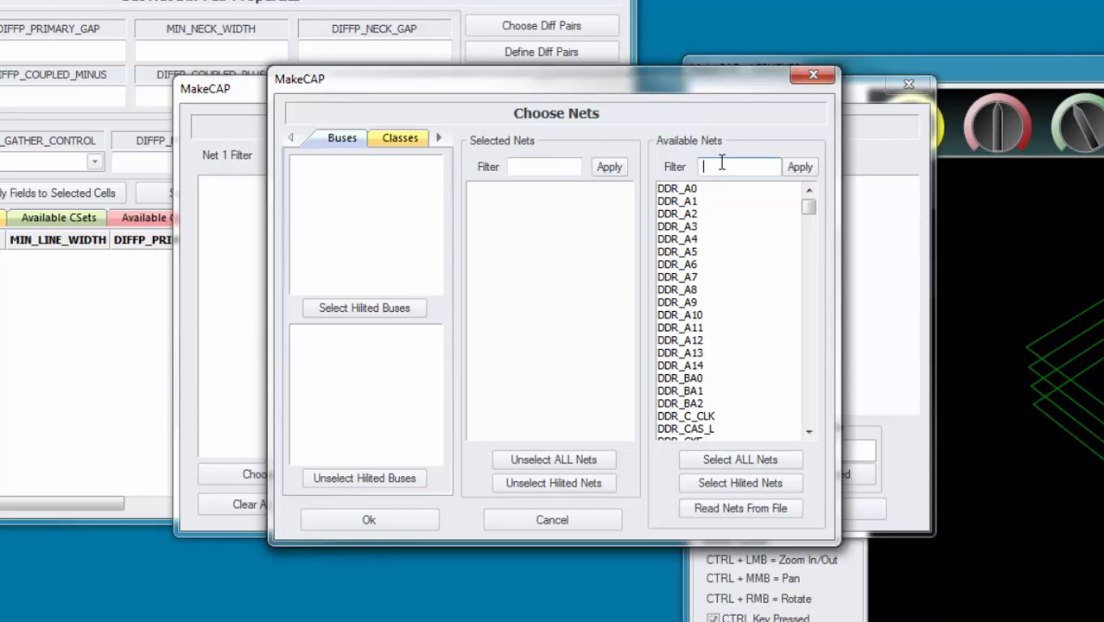
pyautogui.write('*_N')
pyautogui.click(801, 167)
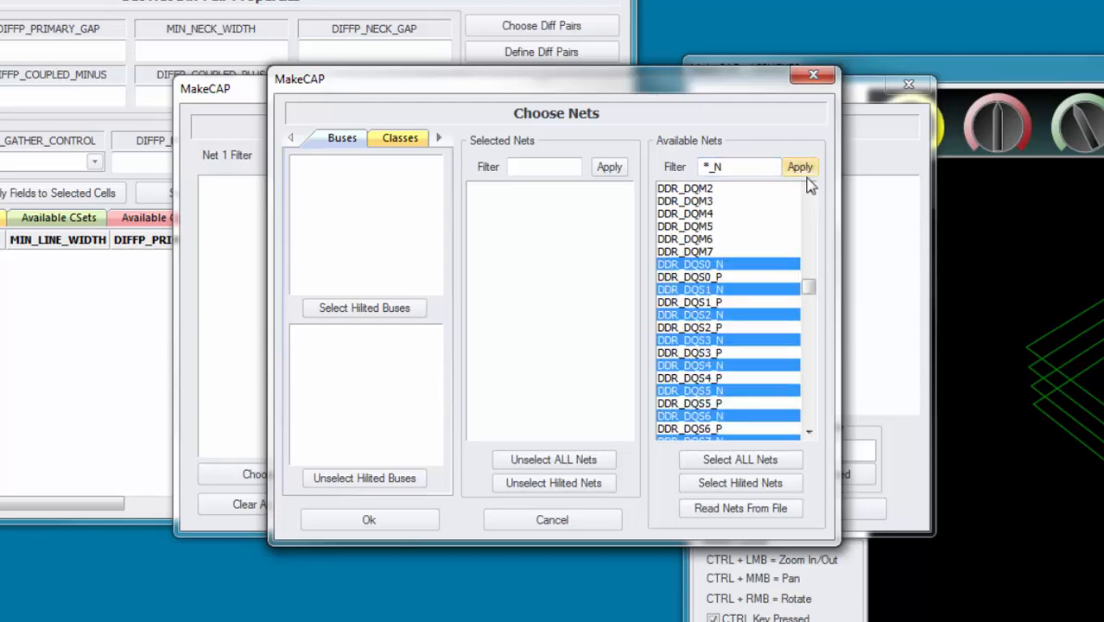
pyautogui.click(738, 484)
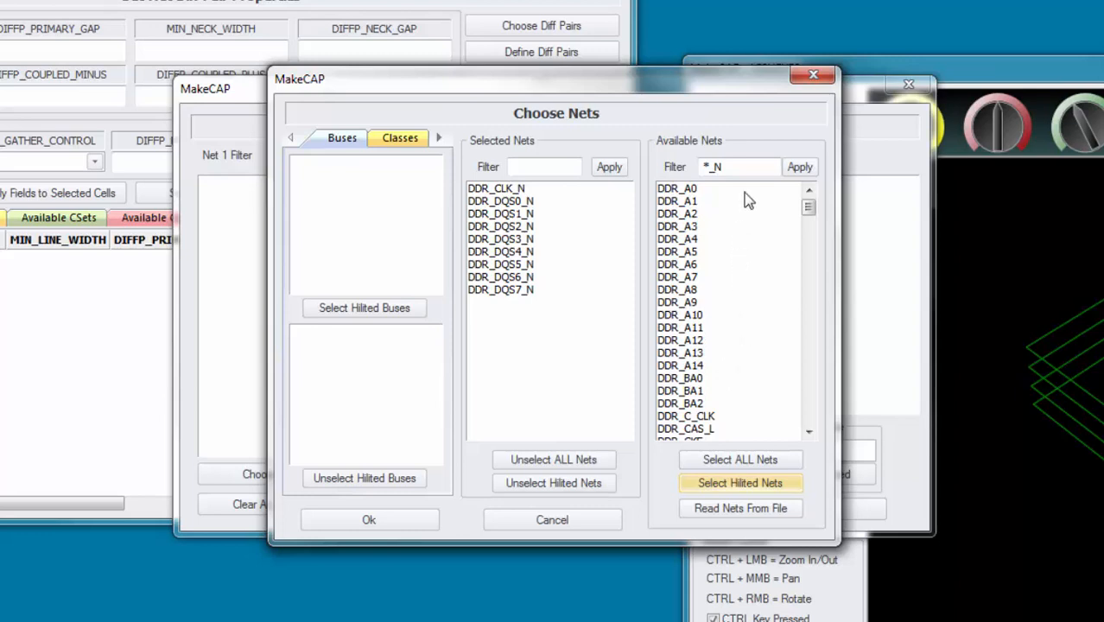
# Filter the available nets with *_P, add the matching nets to the selection, and accept the chosen nets.
pyautogui.click(728, 167)
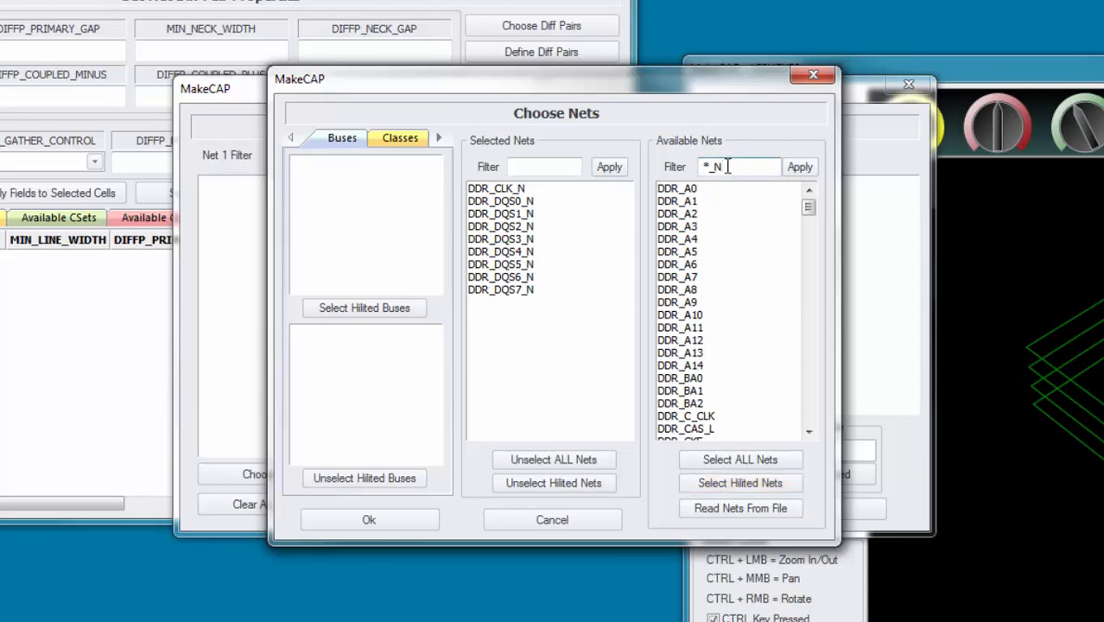
pyautogui.press('BackSpace')
pyautogui.write('P')
pyautogui.click(798, 171)
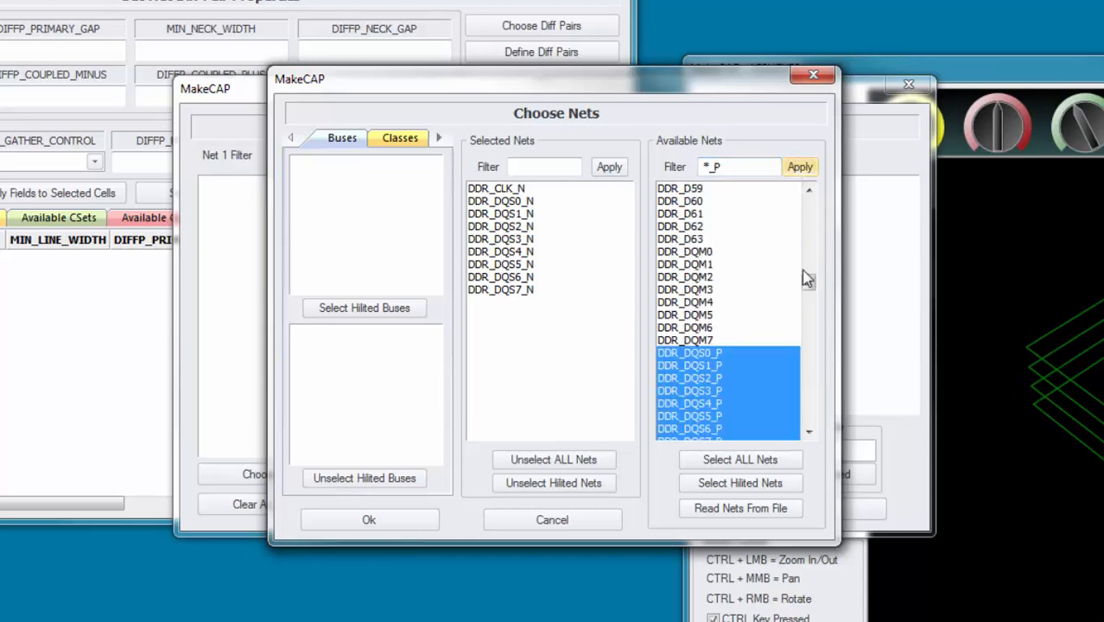
pyautogui.click(732, 486)
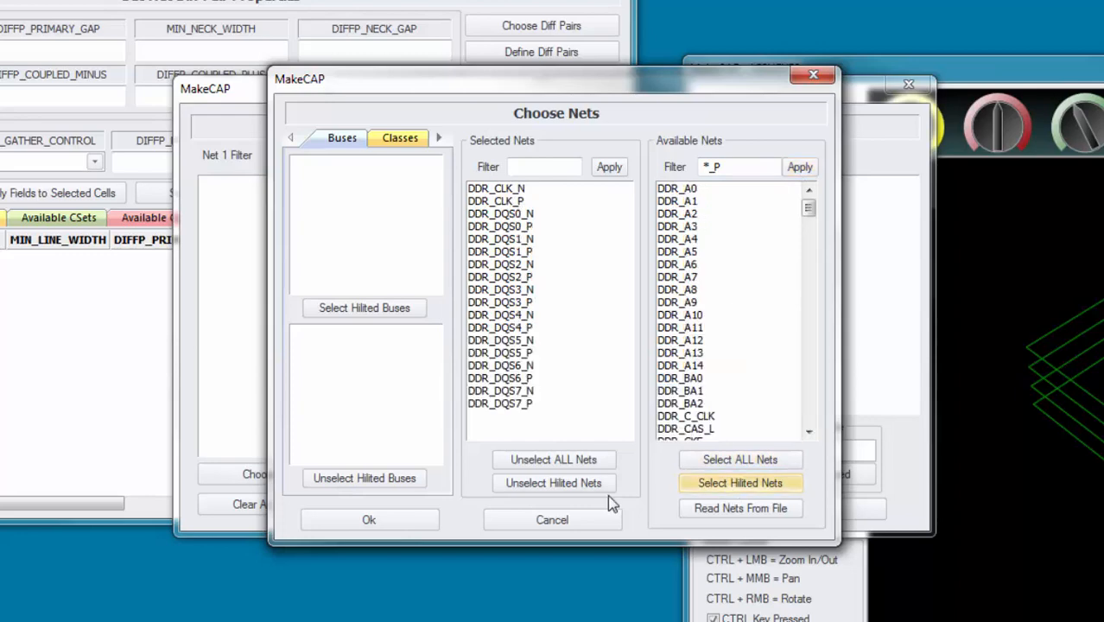
pyautogui.click(389, 518)
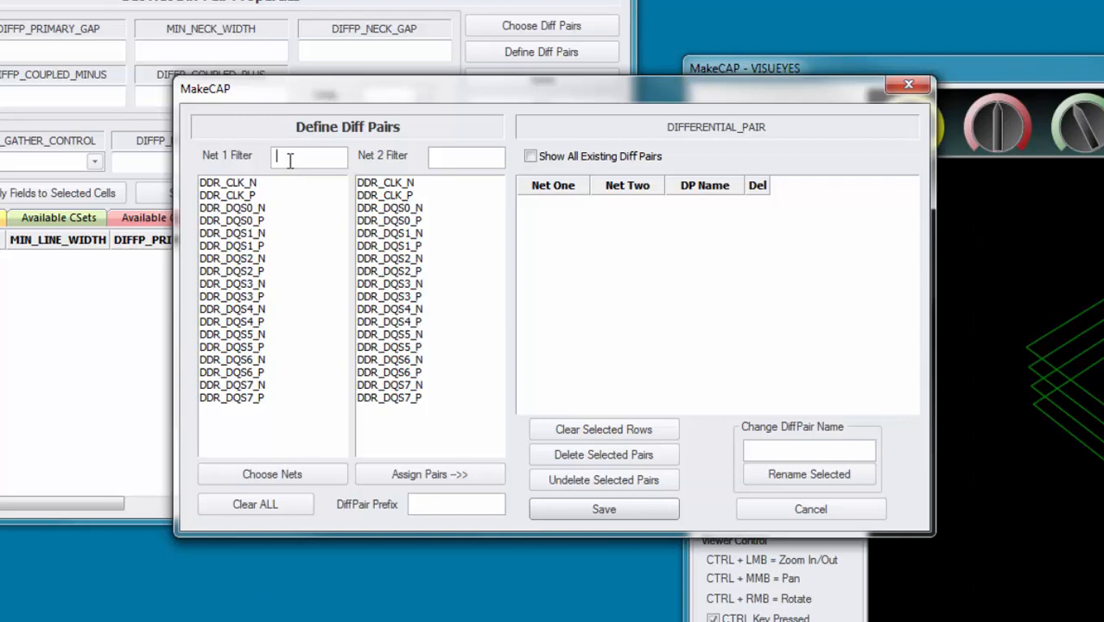
# Pair the *_N nets with the *_P nets as diff pairs using the prefix DP_, and save the definitions.
pyautogui.write('*_N')
pyautogui.press('Tab')
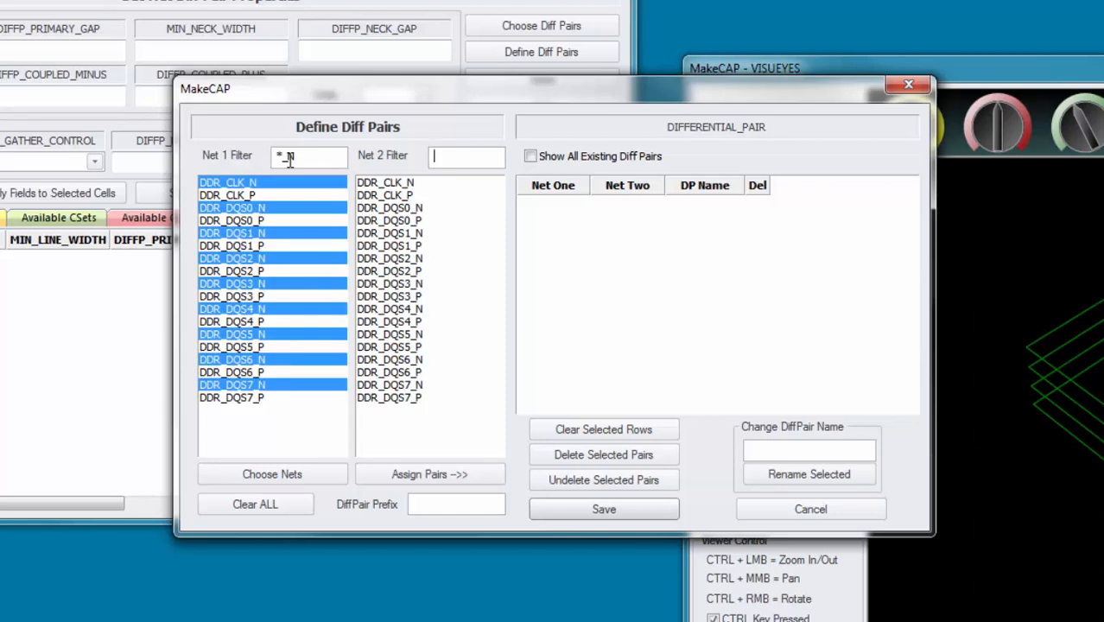
pyautogui.write('*_P')
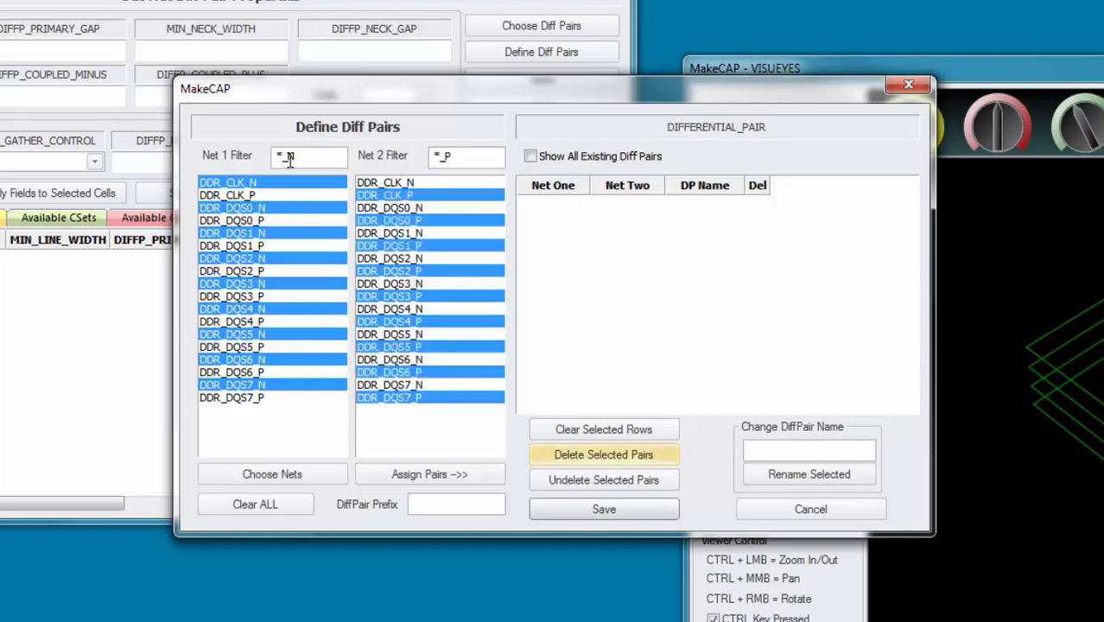
pyautogui.click(432, 504)
pyautogui.write('DP_')
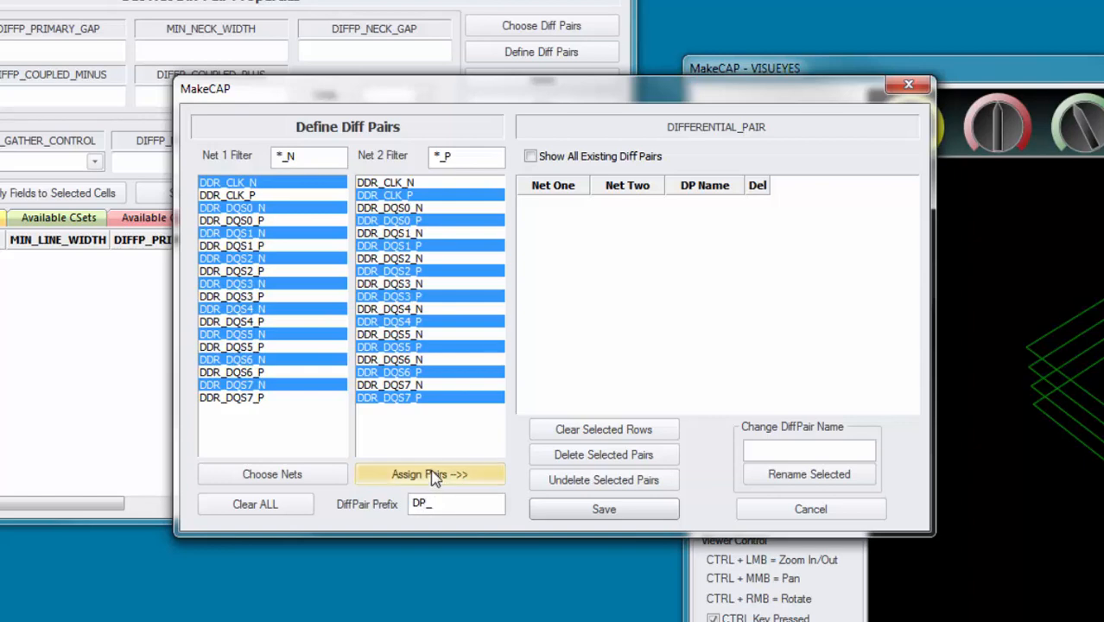
pyautogui.click(430, 475)
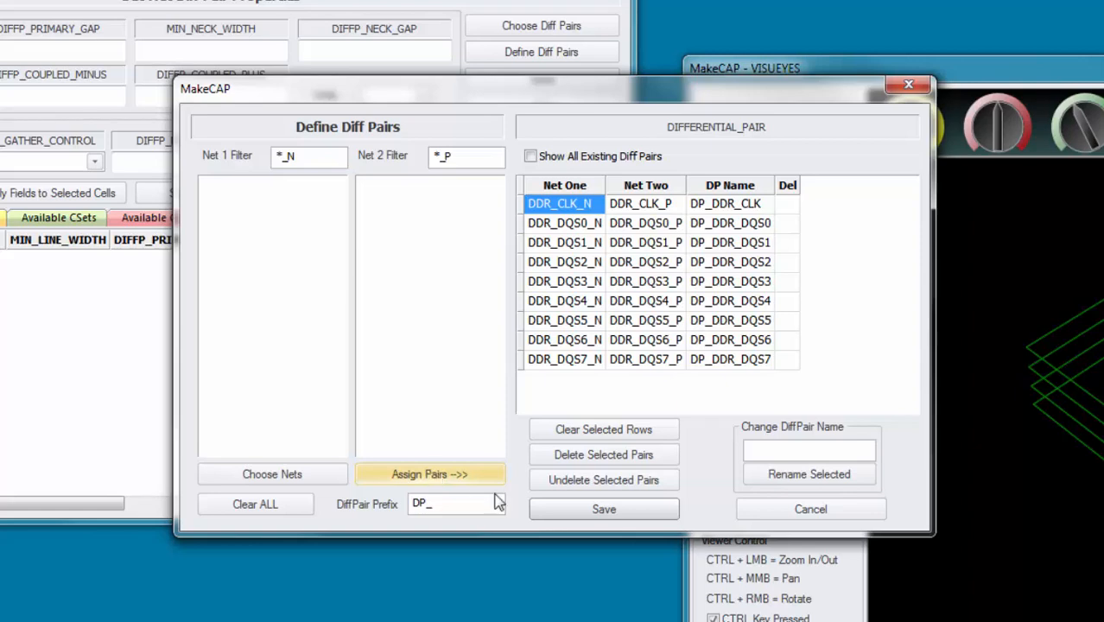
pyautogui.click(591, 512)
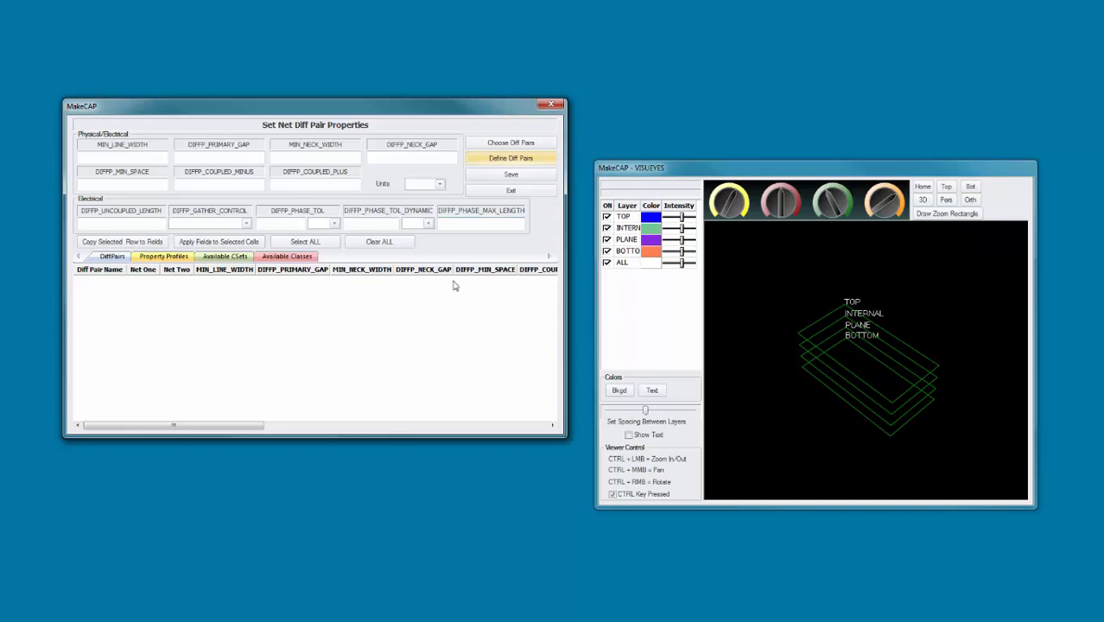
# Load all defined diff pairs, DP_DDR_CLK and DP_DDR_DQS0 to DP_DDR_DQS7, into the diff pair properties table.
pyautogui.click(499, 147)
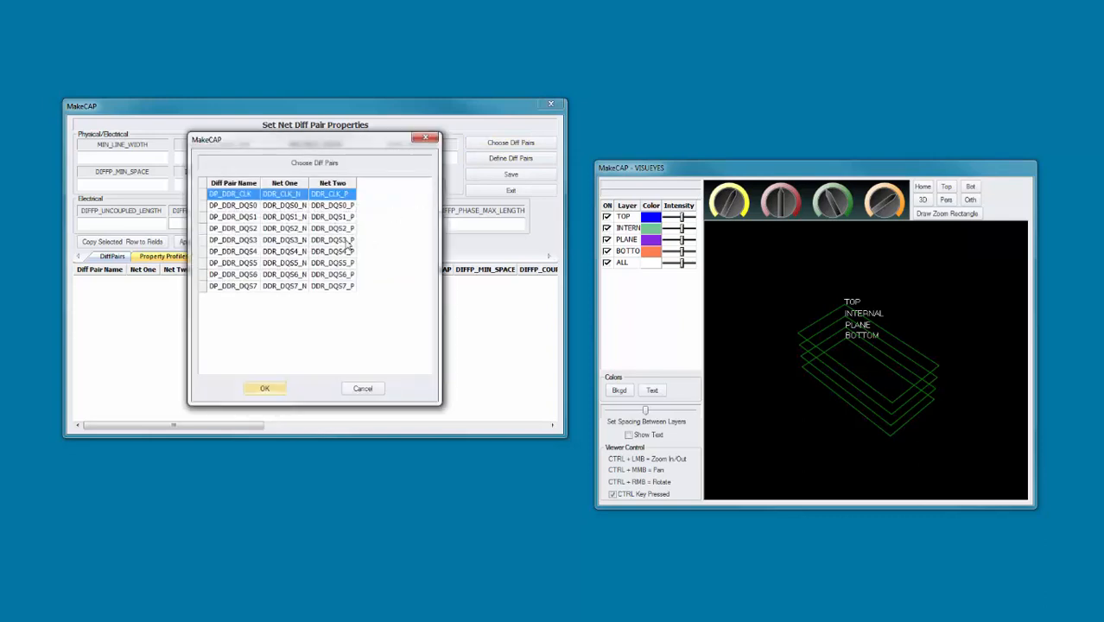
pyautogui.hotkey('ctrl', 'a')
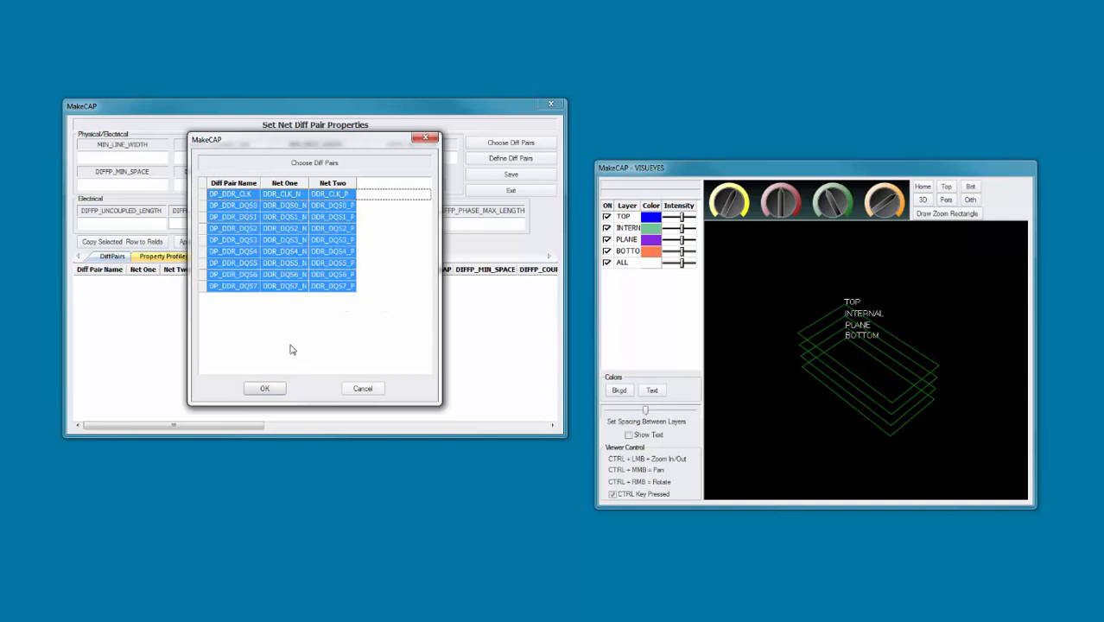
pyautogui.click(265, 389)
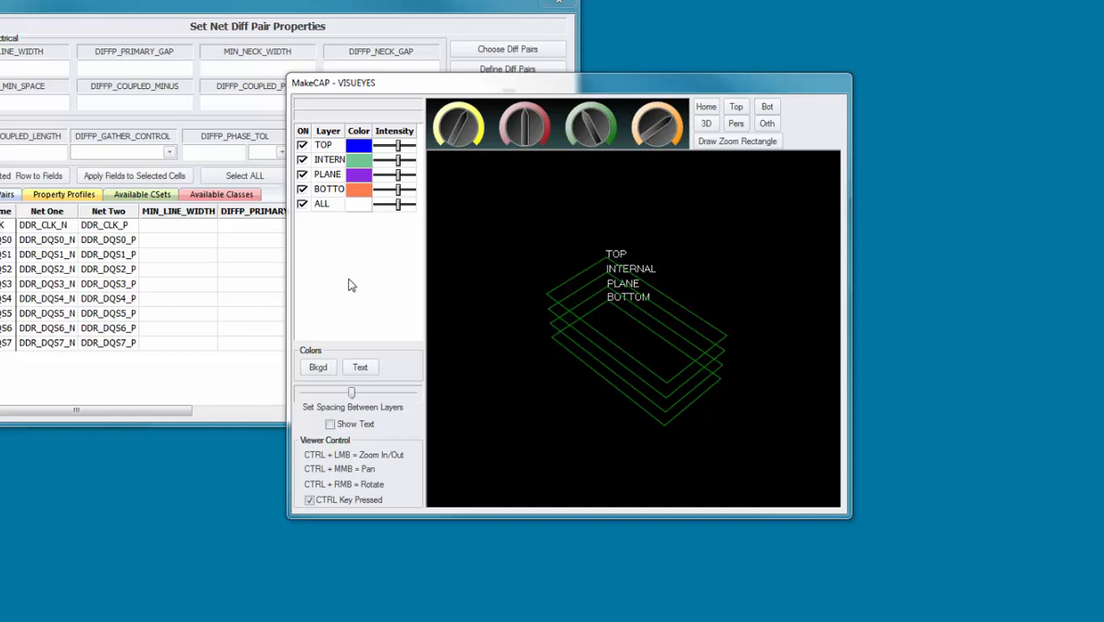
# Show only the TOP layer in the VISUEYES preview, viewed from above and enlarged.
pyautogui.click(736, 108)
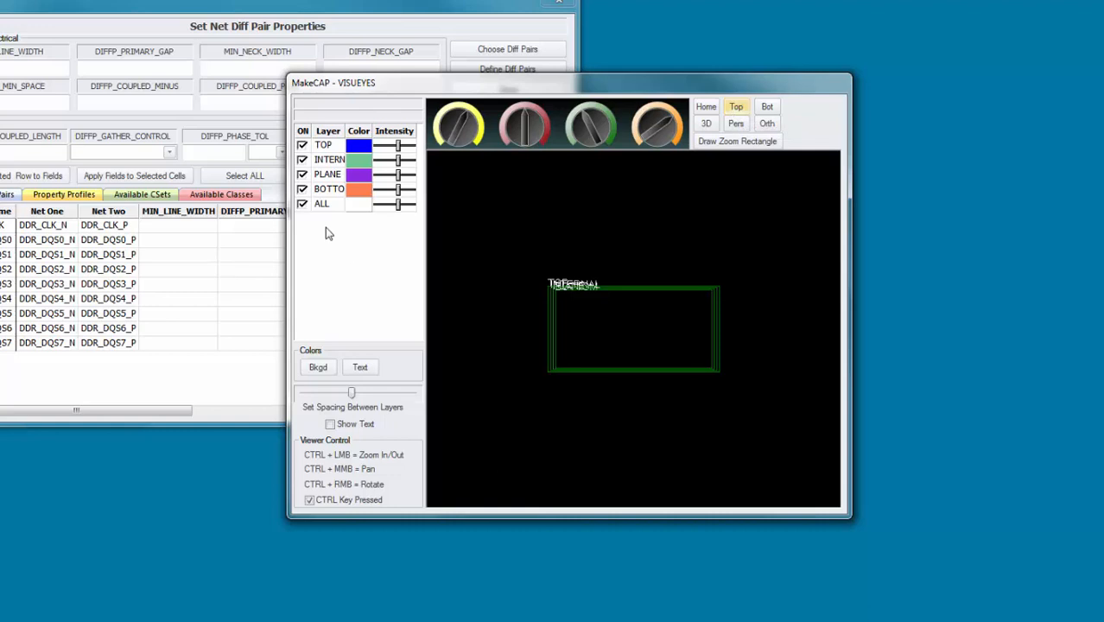
pyautogui.click(302, 205)
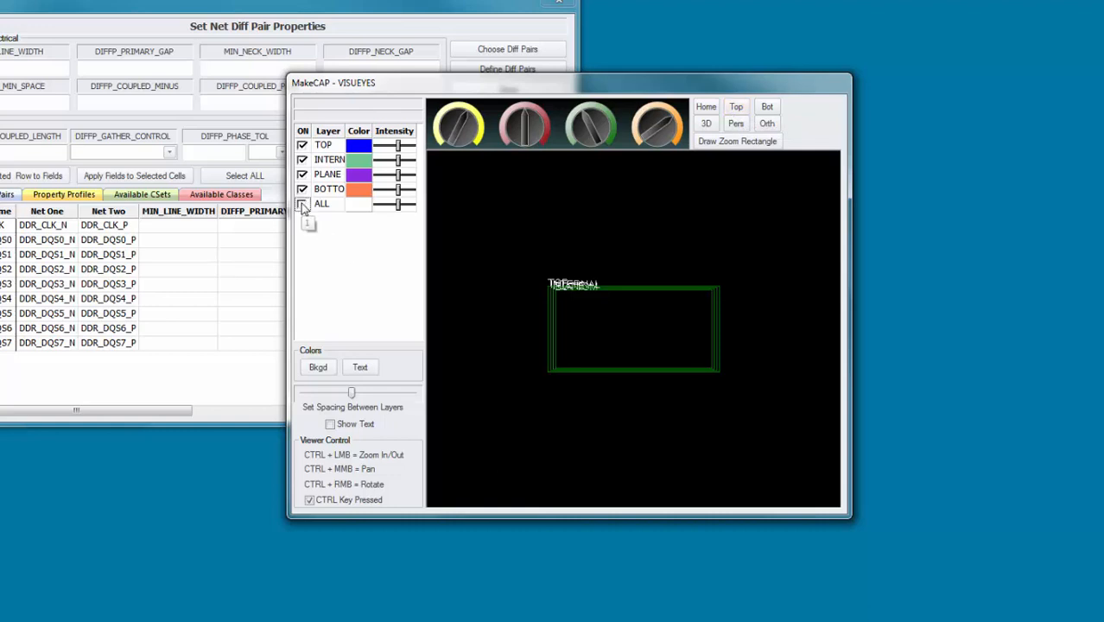
pyautogui.click(301, 146)
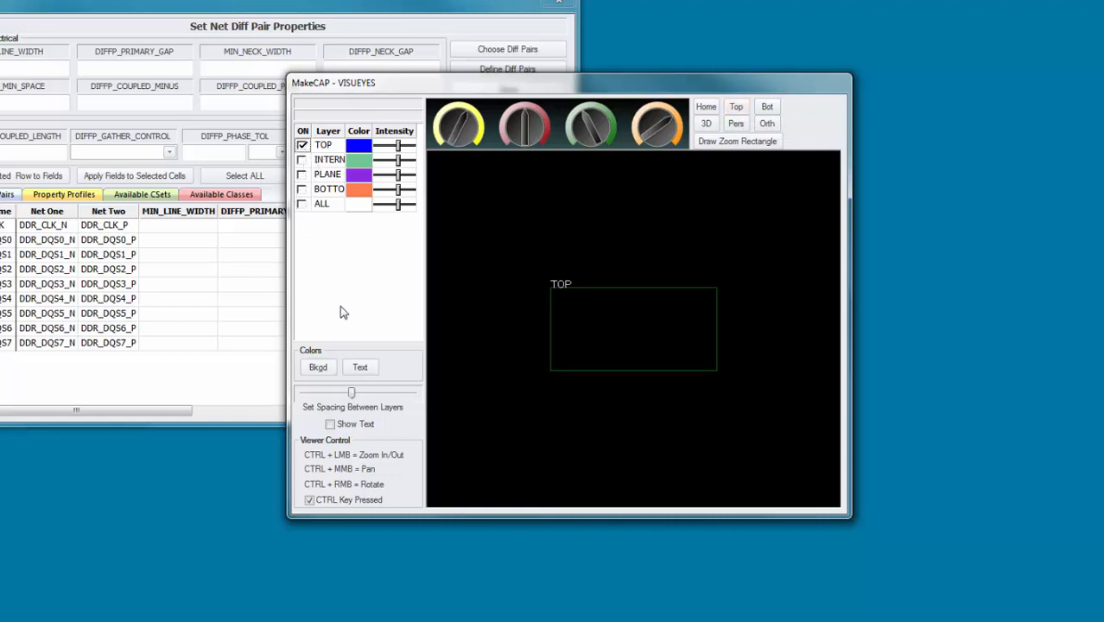
pyautogui.moveTo(622, 280); pyautogui.dragTo(740, 184)
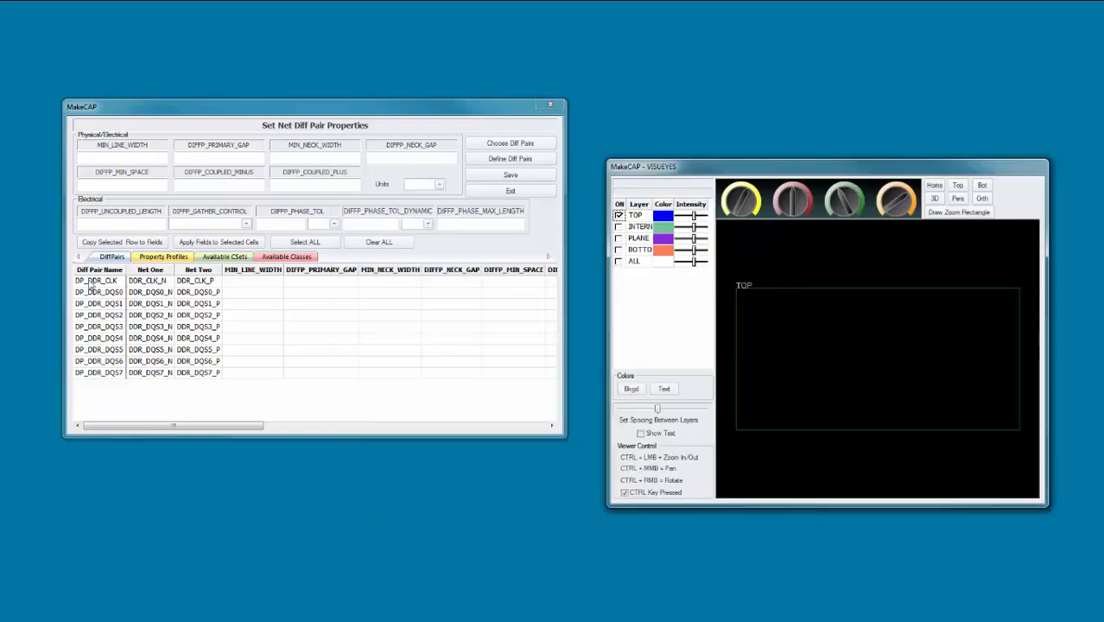
# For all diff pairs, enter 10 mil for minimum line width and primary gap, and 6 mil for minimum neck width and neck gap.
pyautogui.click(304, 242)
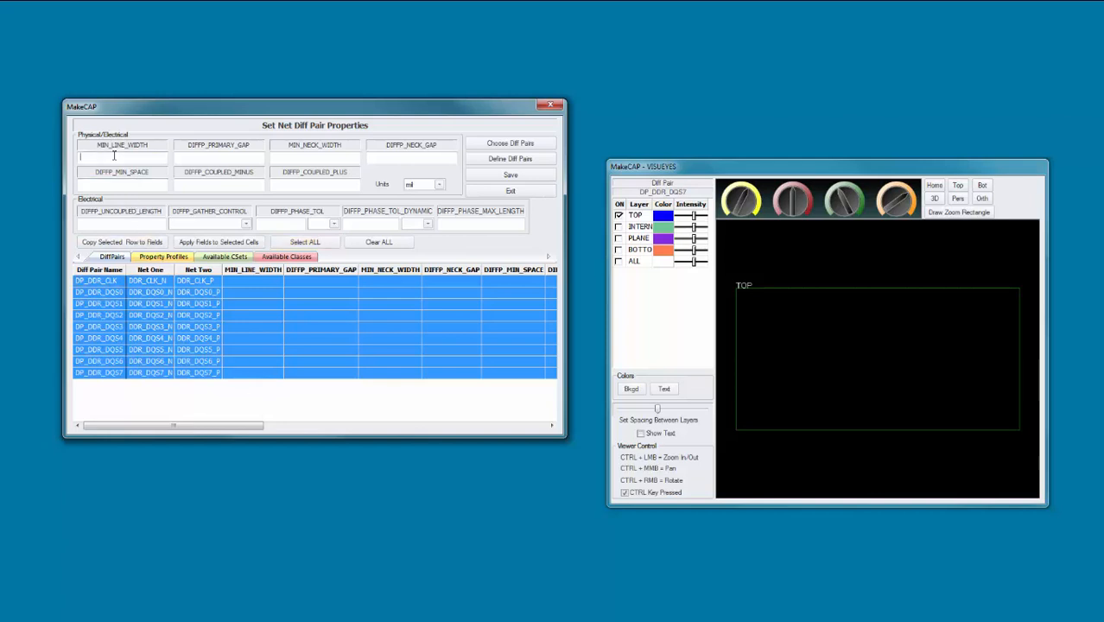
pyautogui.write('10')
pyautogui.press('Tab')
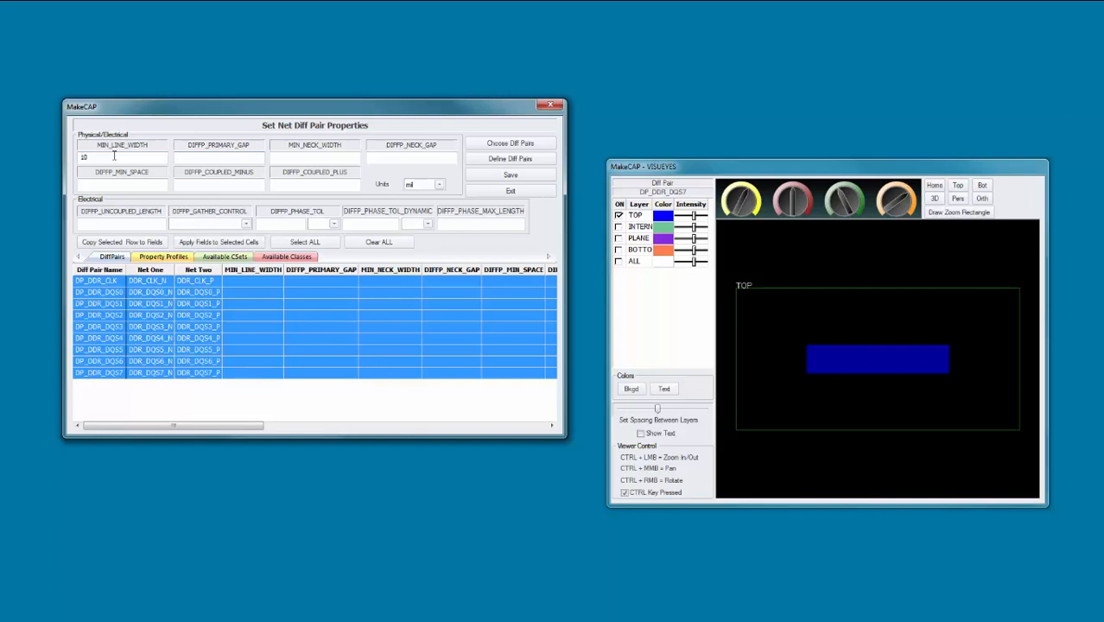
pyautogui.write('10')
pyautogui.press('Tab')
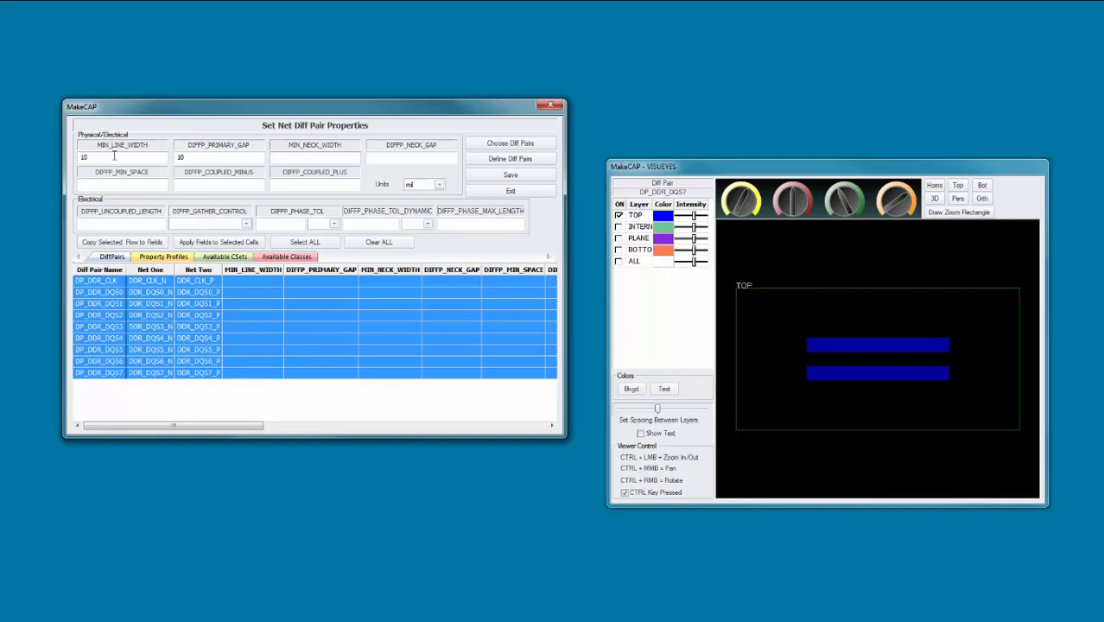
pyautogui.write('6')
pyautogui.press('Tab')
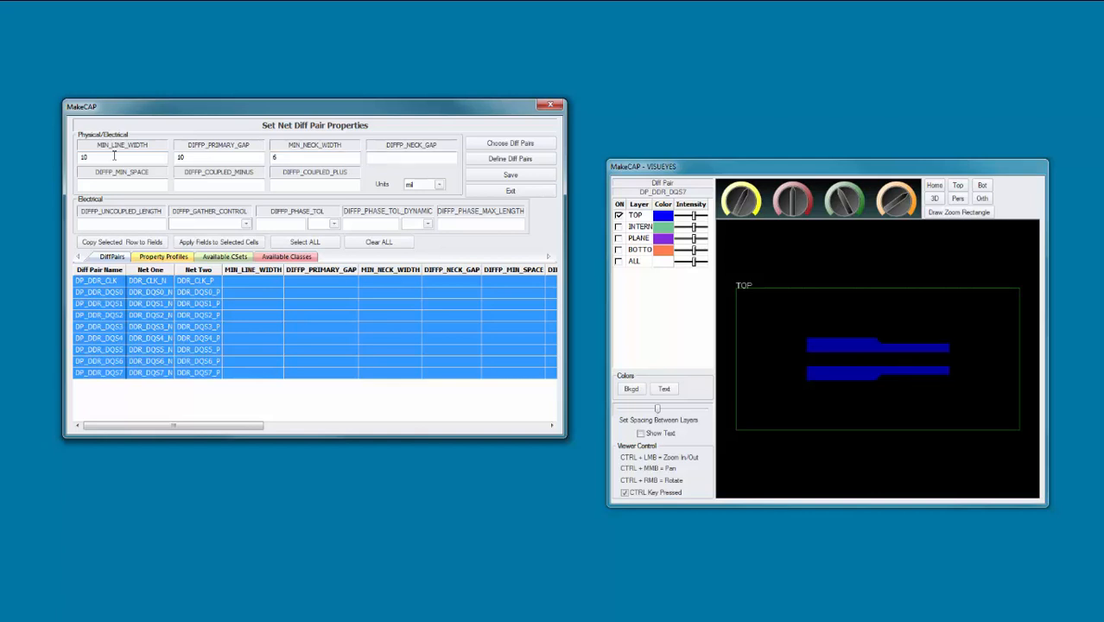
pyautogui.write('6')
pyautogui.press('Tab')
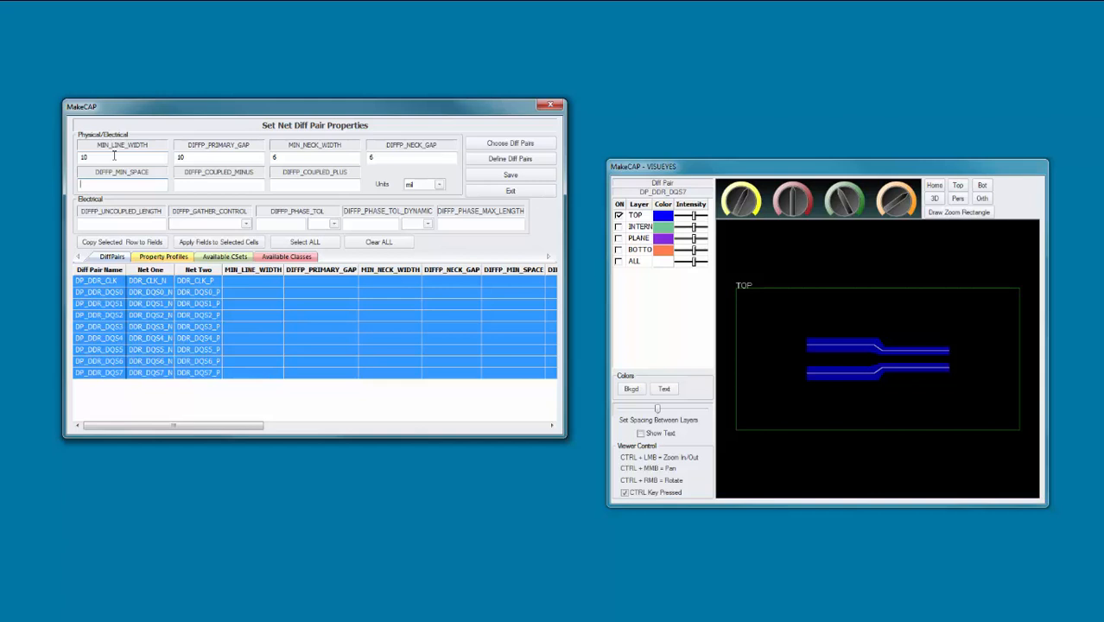
# Enter a DIFFP_MIN_SPACE of 5 mil and a DIFFP_COUPLED_MINUS of 1 mil, and apply all entered values to the selected diff pairs.
pyautogui.write('5')
pyautogui.press('Tab')
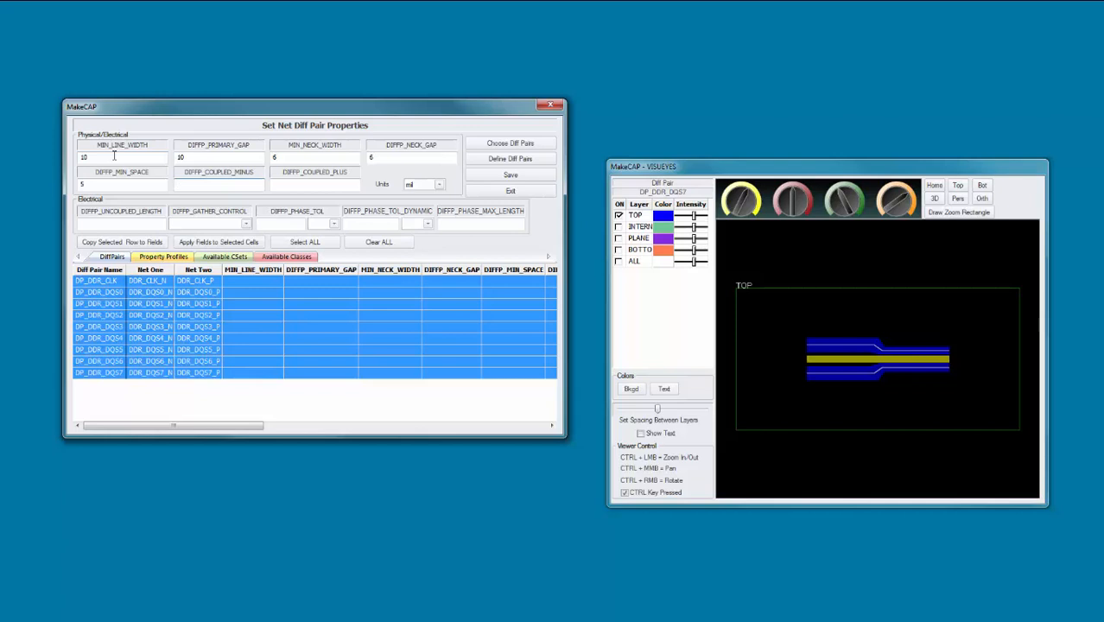
pyautogui.write('1')
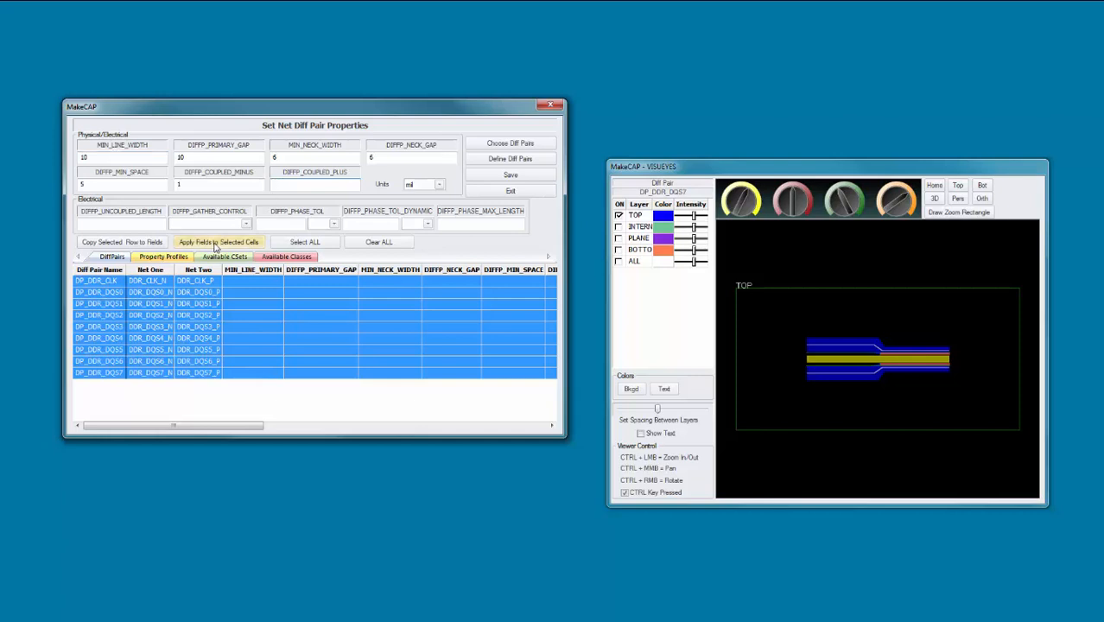
pyautogui.click(215, 243)
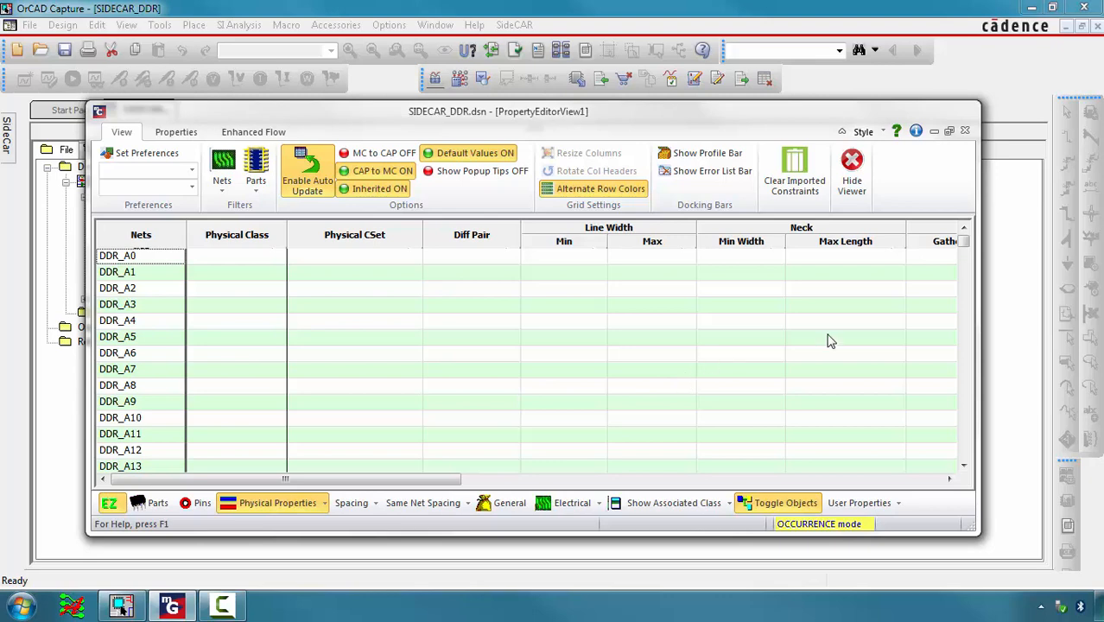
# Sort the nets by diff pair in the property grid to review their pair assignments, line widths and neck widths.
pyautogui.moveTo(964, 247)
pyautogui.mouseDown()
pyautogui.moveTo(960, 331)
pyautogui.moveTo(967, 245)
pyautogui.mouseUp()
pyautogui.click(489, 242)
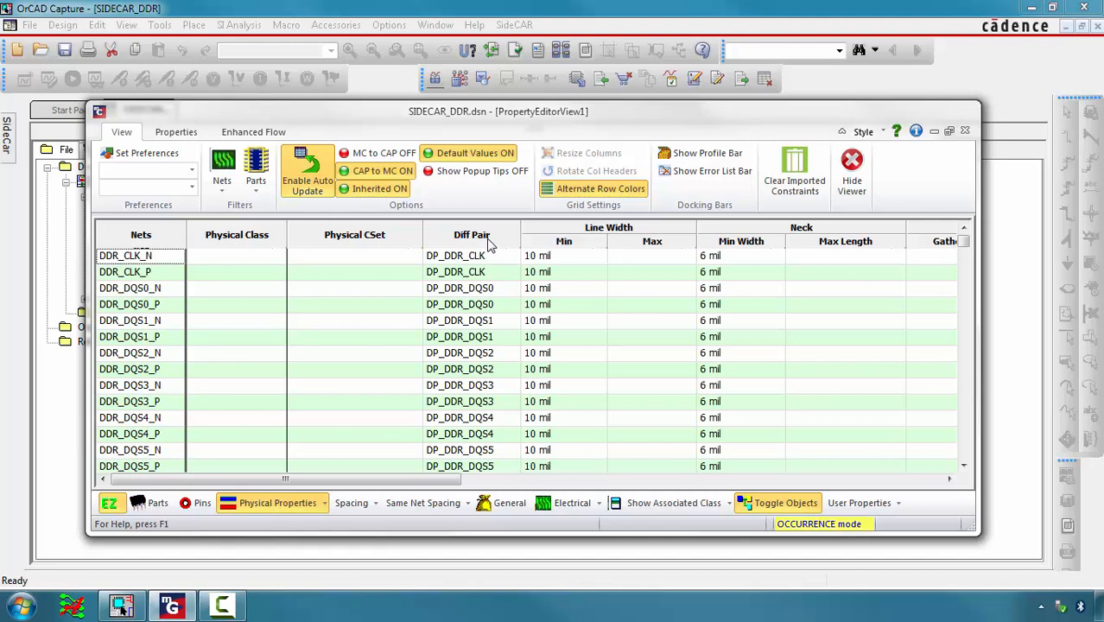
pyautogui.click(490, 242)
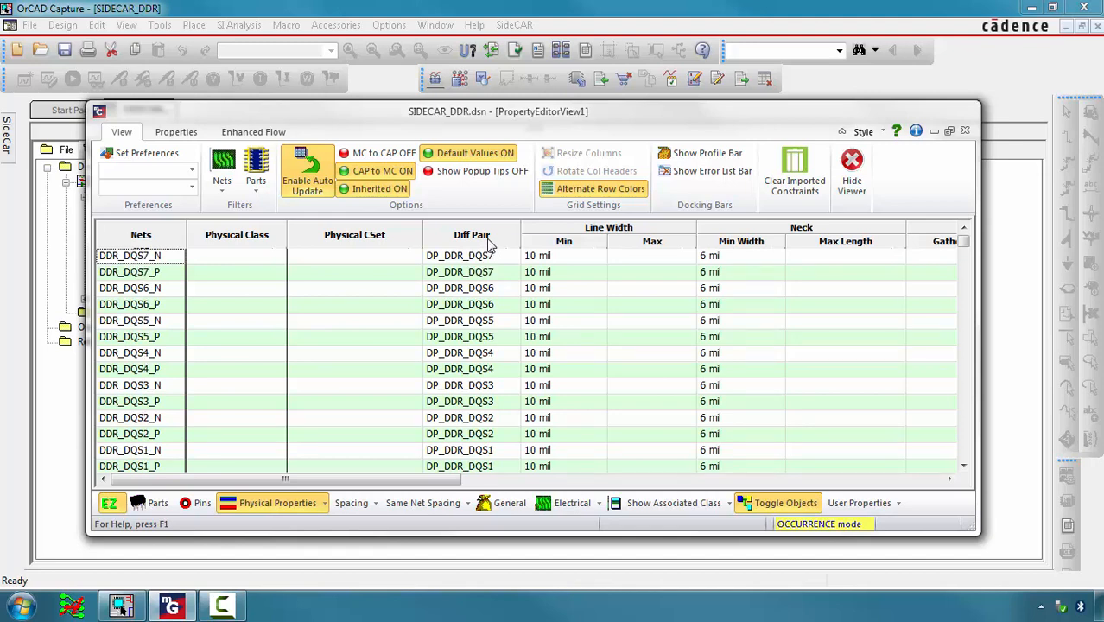
pyautogui.click(489, 241)
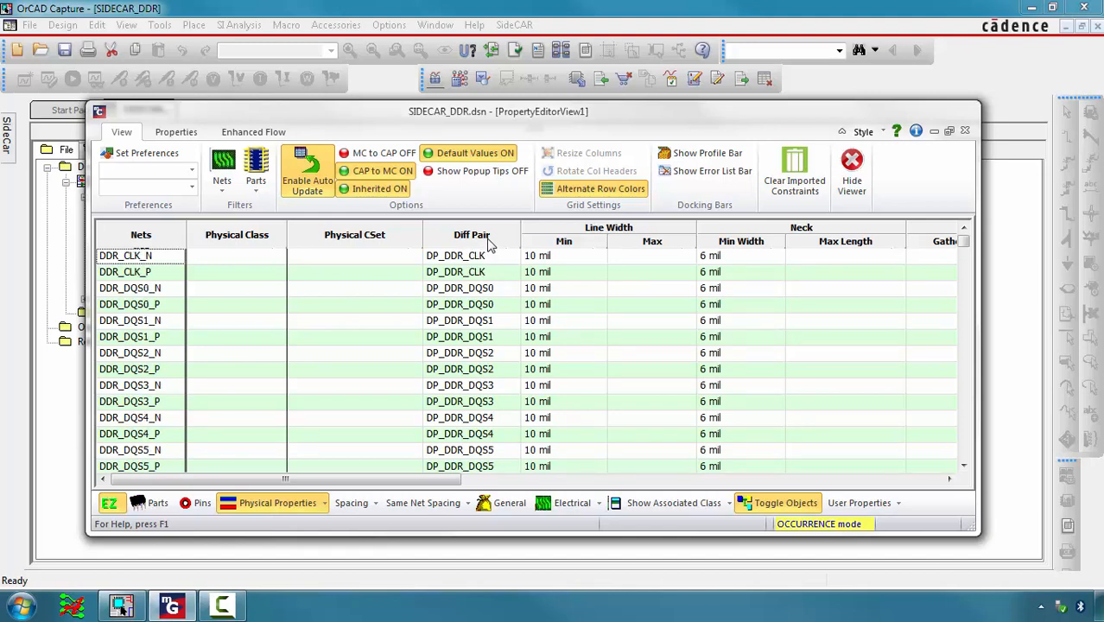
pyautogui.click(490, 242)
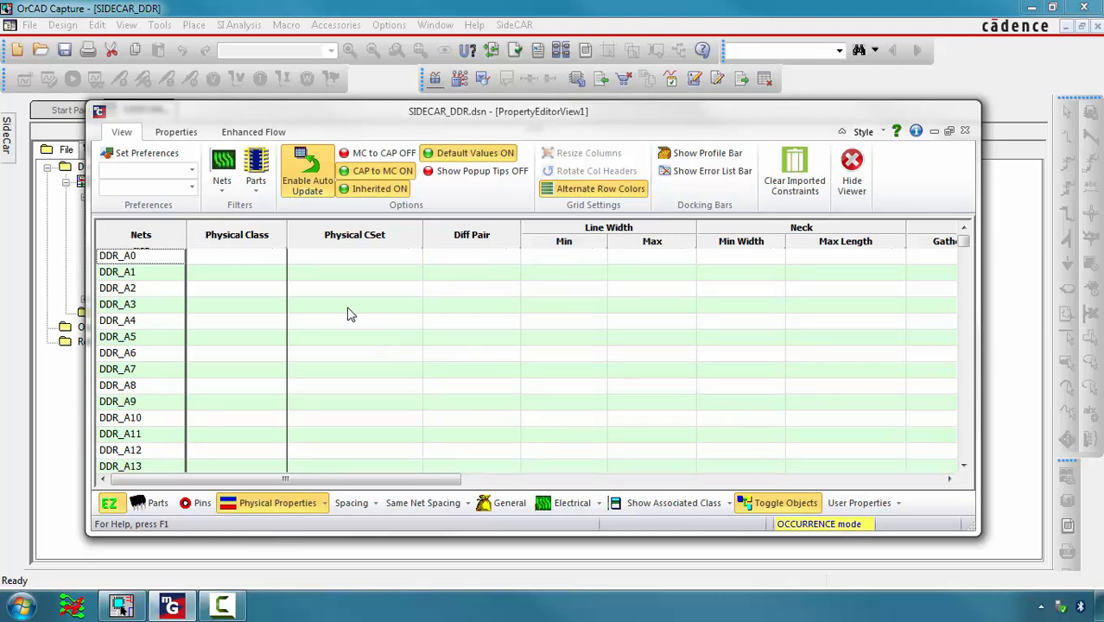
# Filter the property grid to the nets of diff pairs DP_DDR_CLK and DP_DDR_DQS0 to DP_DDR_DQS7, and review their rows.
pyautogui.click(223, 192)
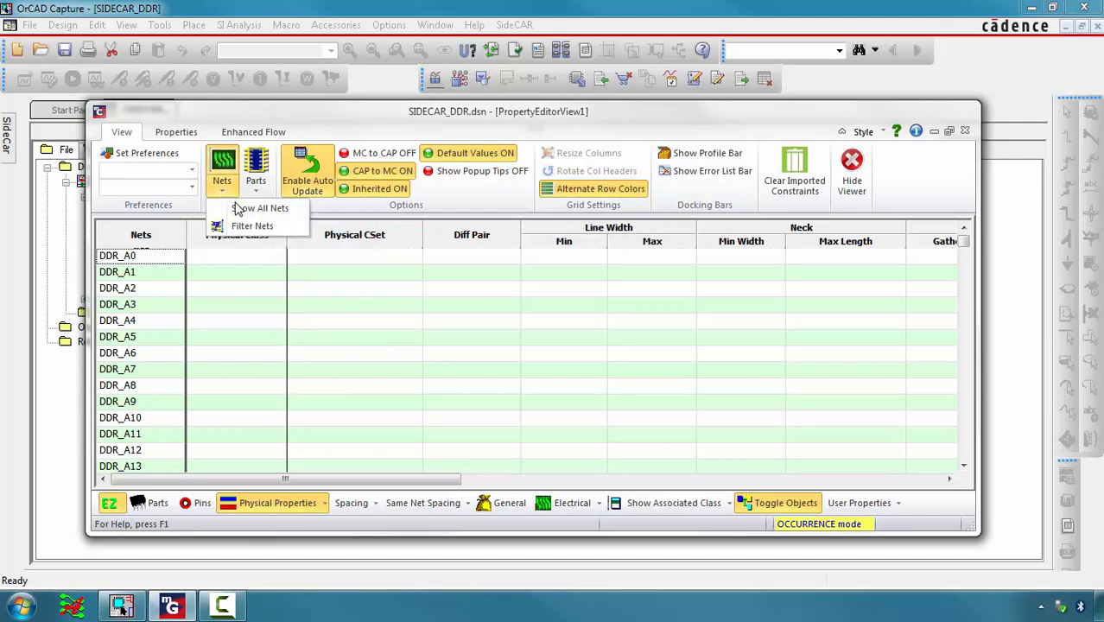
pyautogui.click(246, 231)
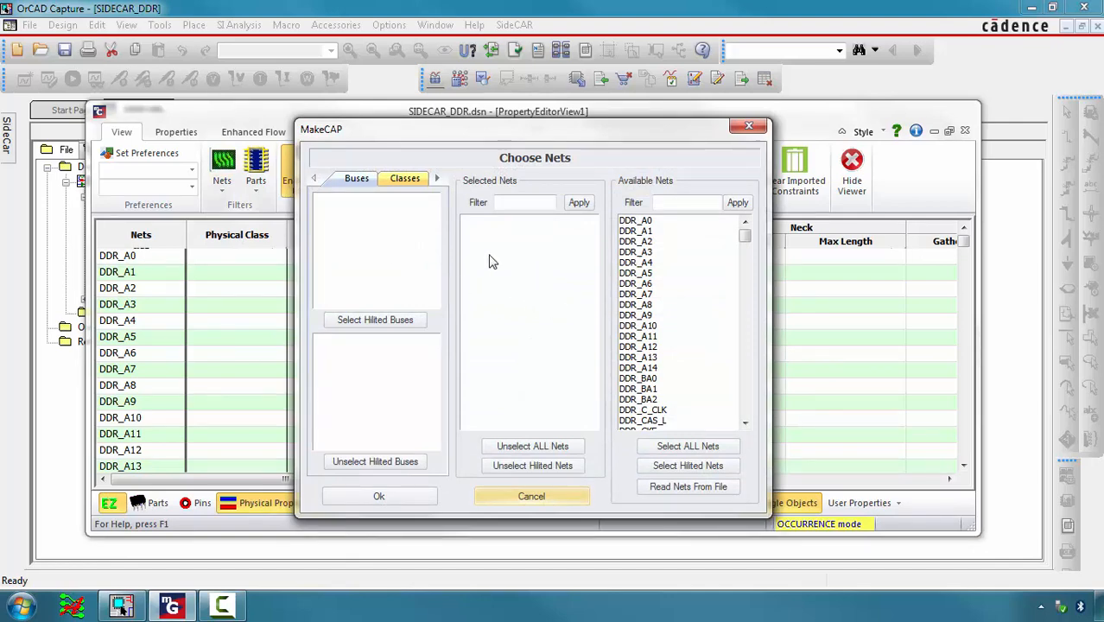
pyautogui.click(438, 180)
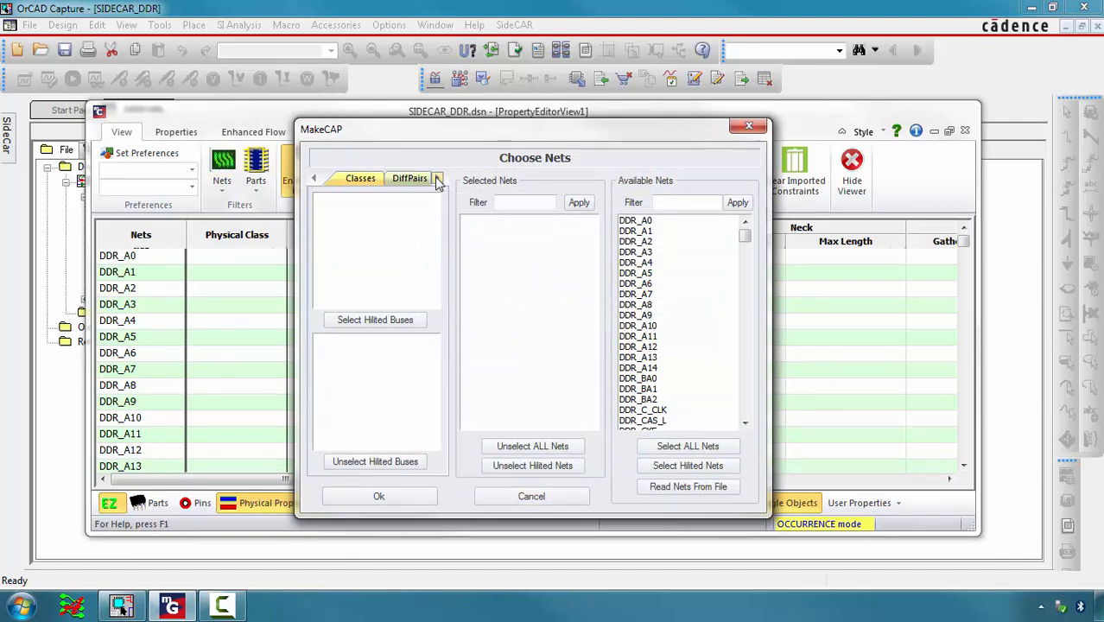
pyautogui.click(412, 178)
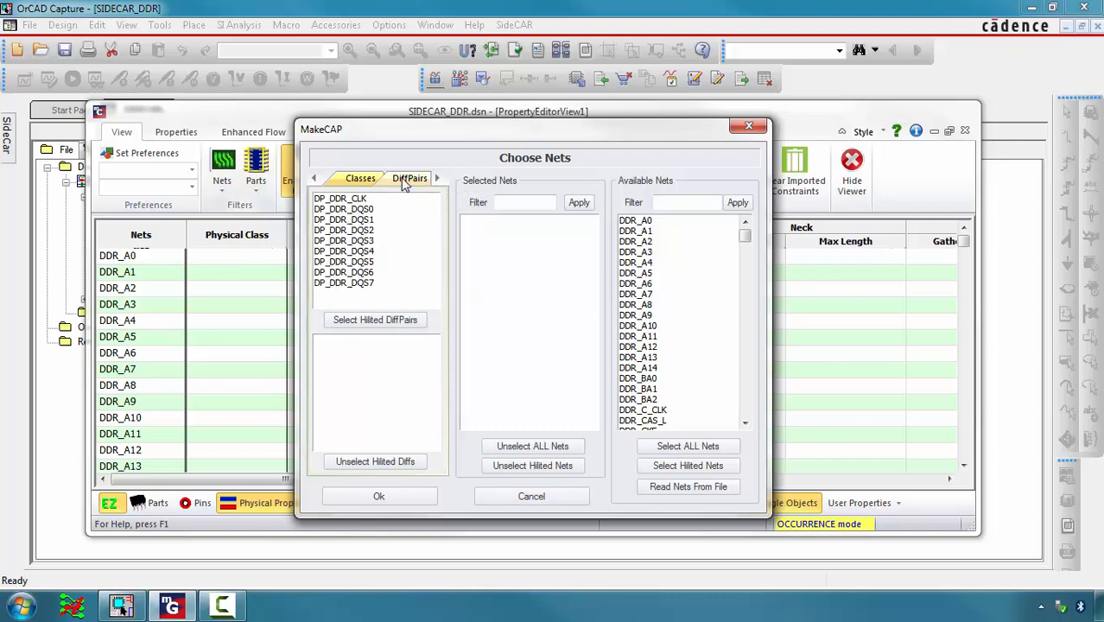
pyautogui.click(355, 200)
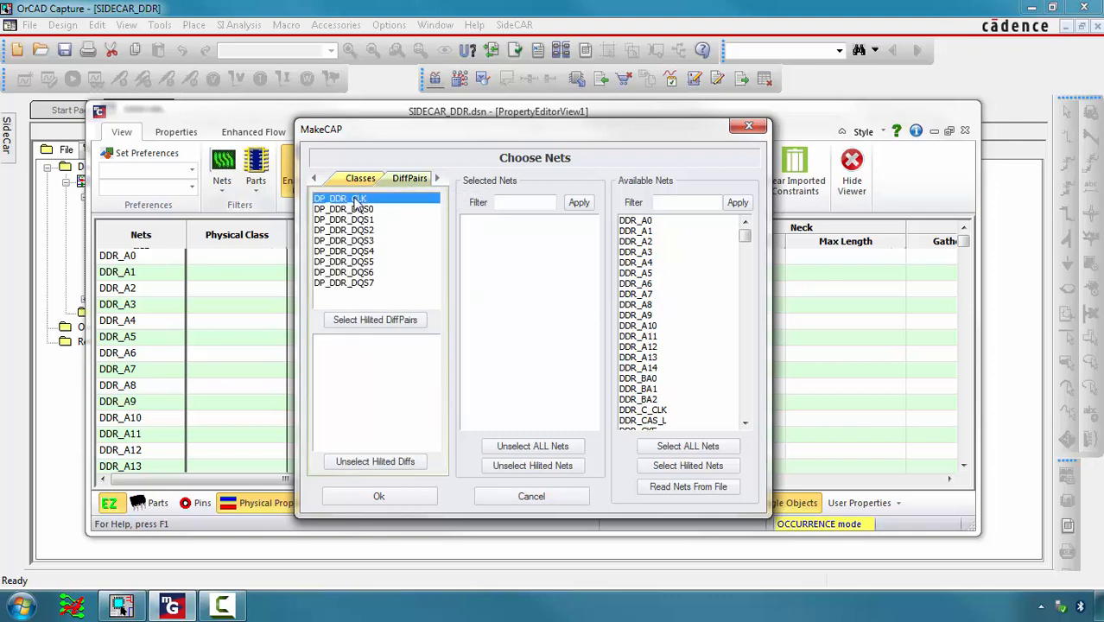
pyautogui.keyDown('shift'); pyautogui.click(367, 283); pyautogui.keyUp('shift')
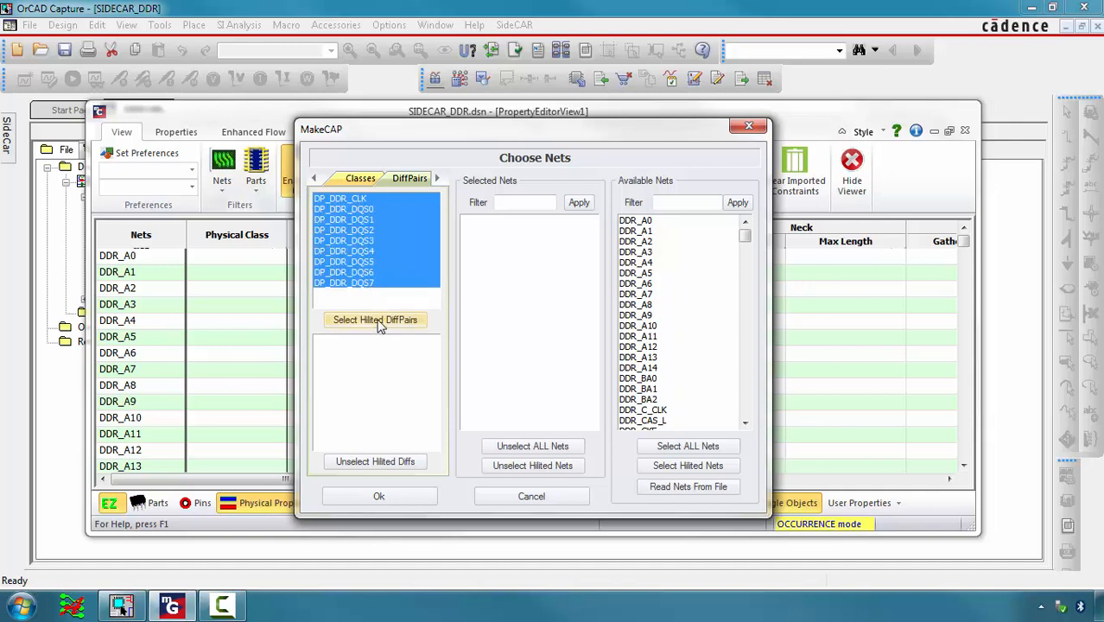
pyautogui.click(378, 323)
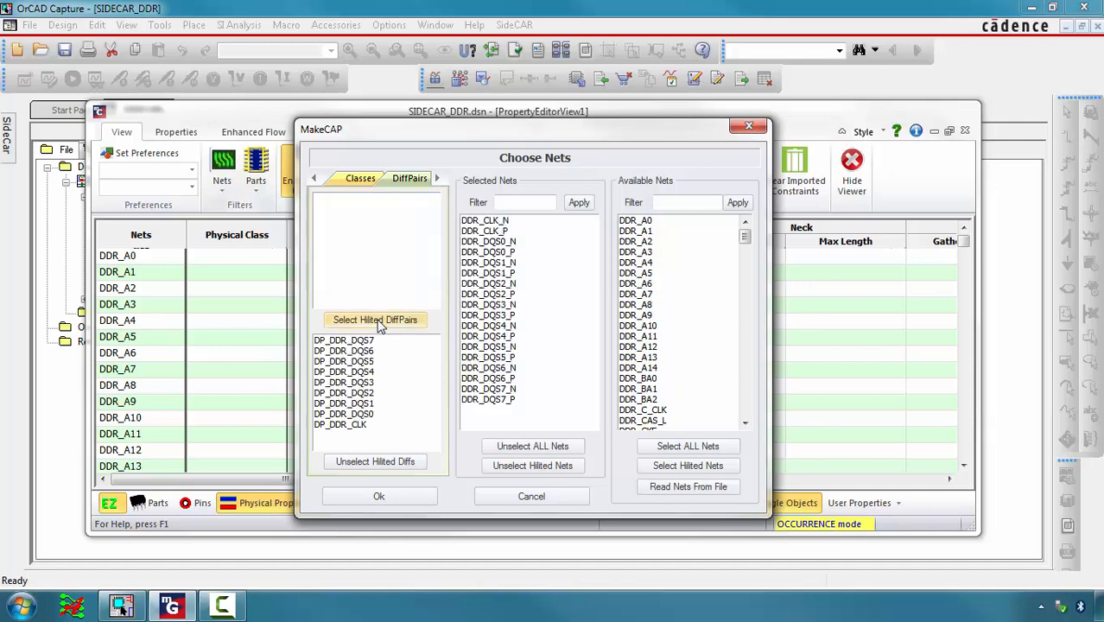
pyautogui.click(380, 498)
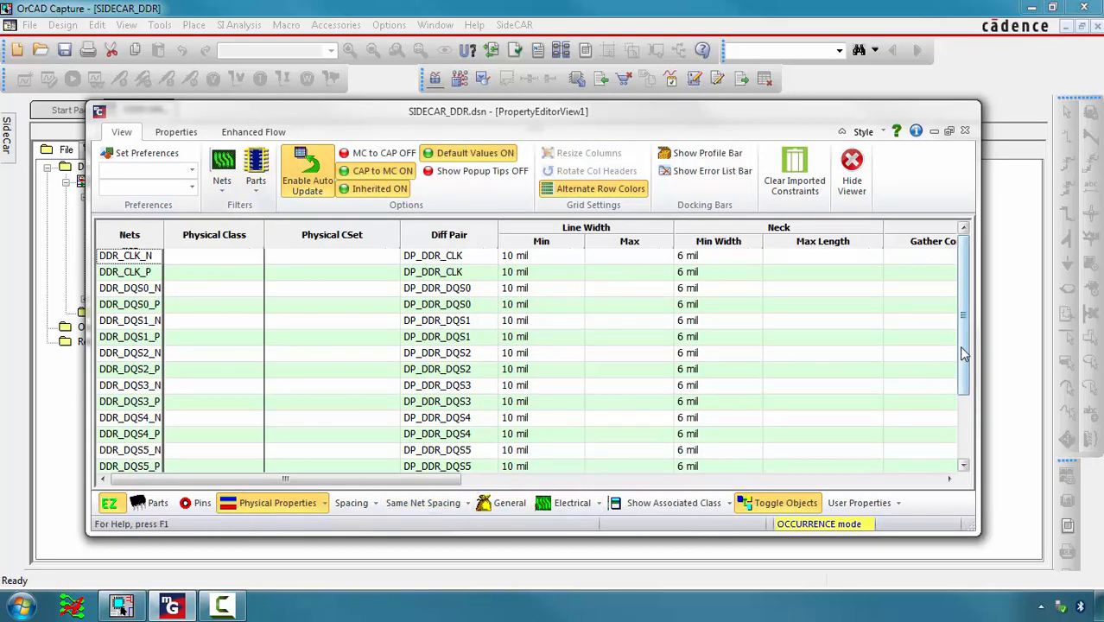
pyautogui.moveTo(964, 353); pyautogui.dragTo(967, 399)
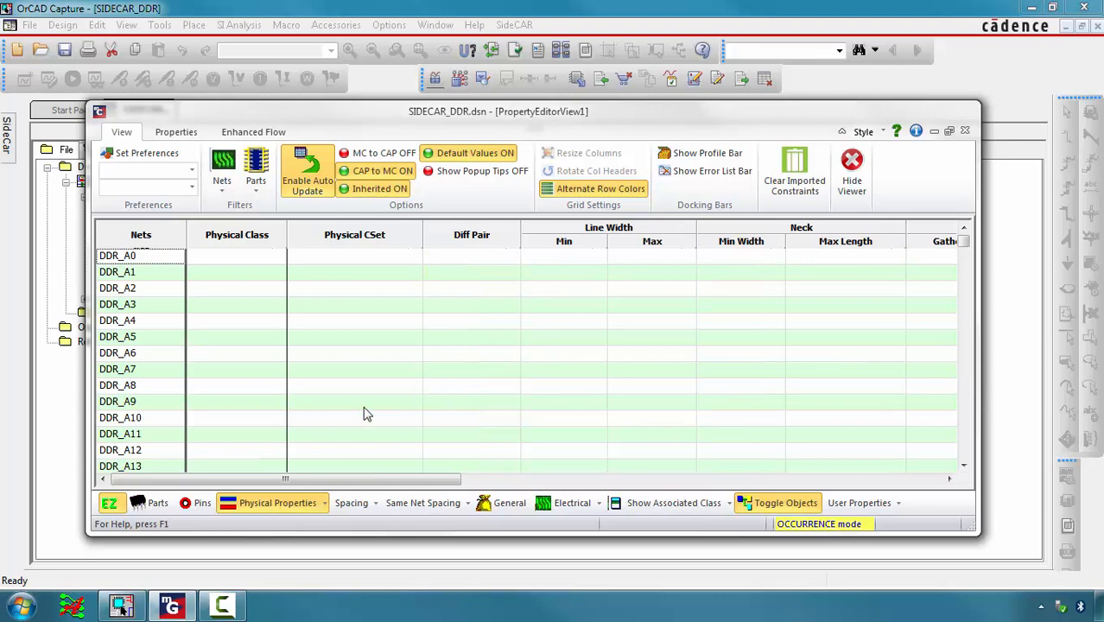
# Show the Diff Pairs properties in the grid, and examine the differential-pair properties of the selected DDR page nets in the Property Editor.
pyautogui.click(324, 504)
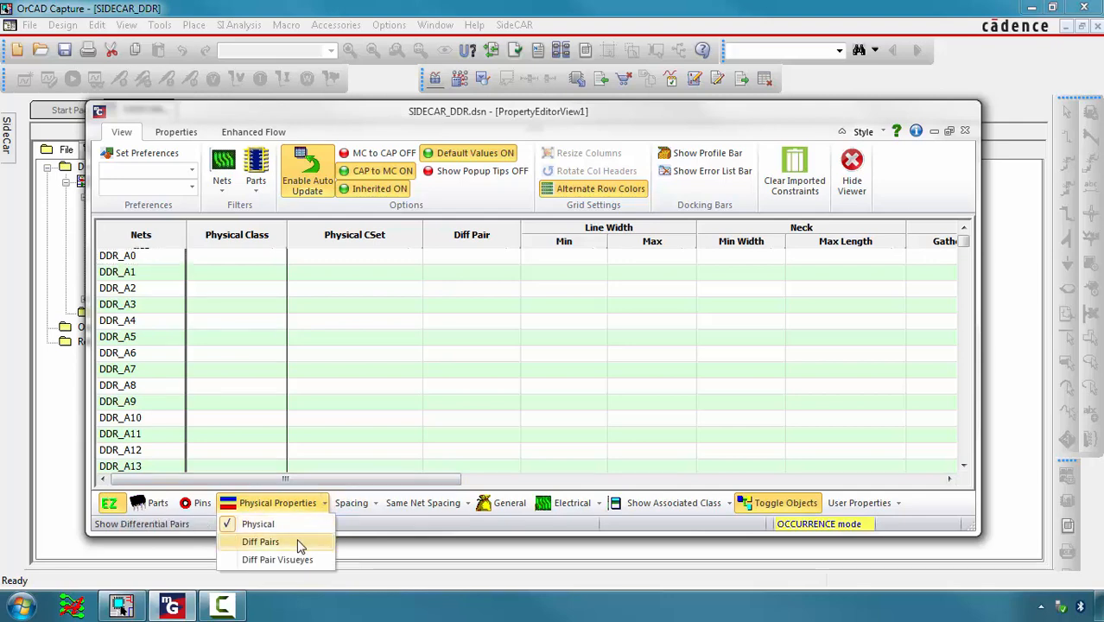
pyautogui.click(261, 542)
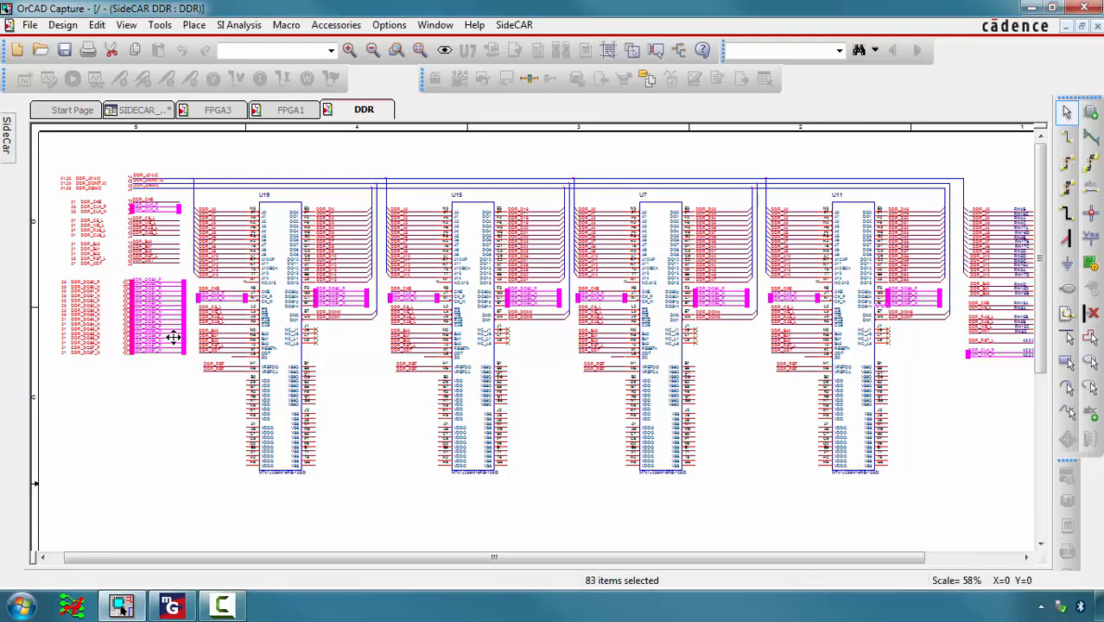
pyautogui.rightClick(174, 337)
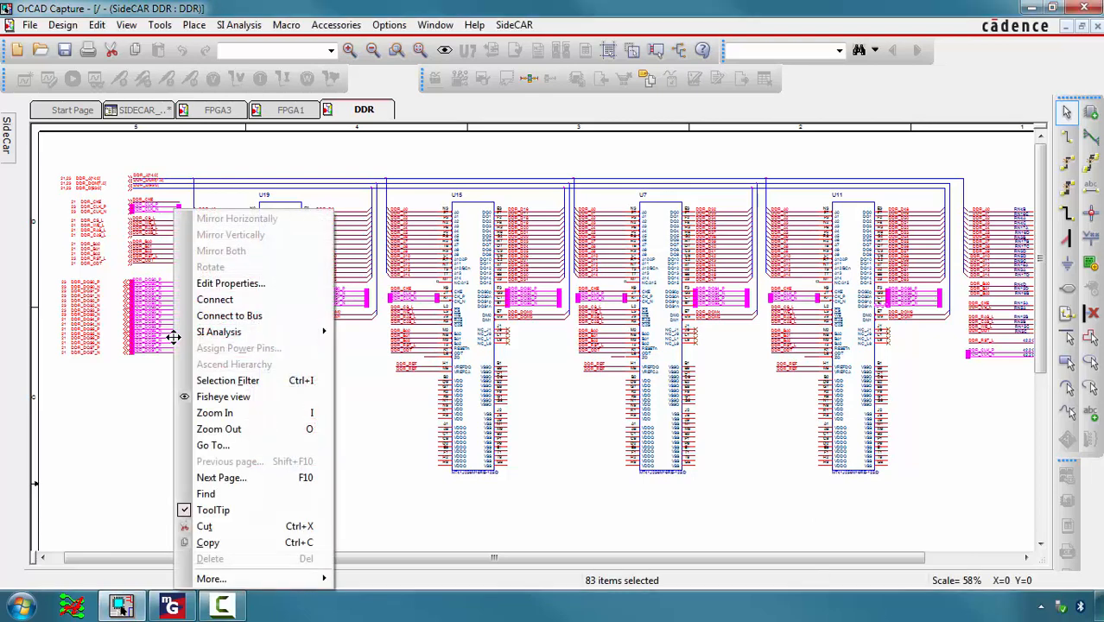
pyautogui.click(231, 283)
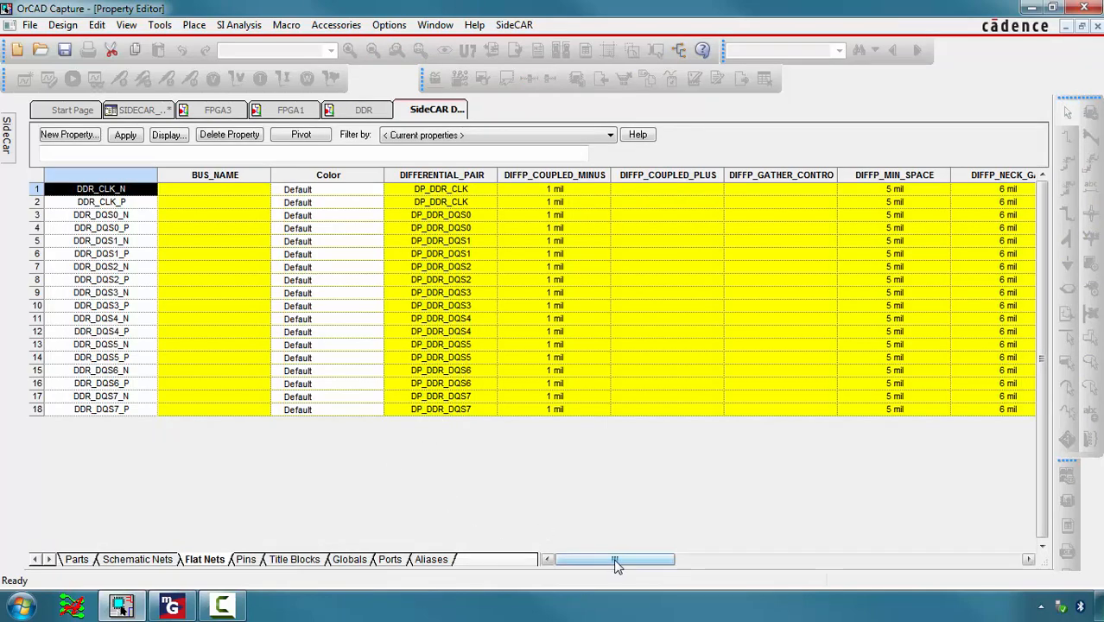
pyautogui.moveTo(616, 560); pyautogui.dragTo(878, 562)
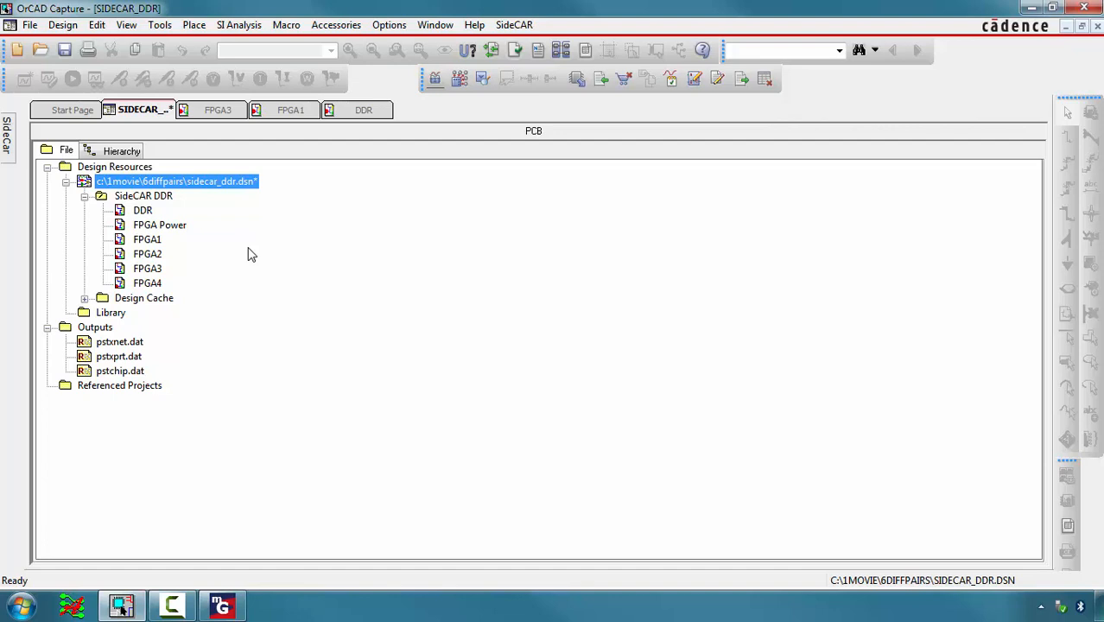
# Set up the PCB Editor netlist creation with SideCAR_Allegro.CFG from the MakeGood_V1 folder as its configuration file.
pyautogui.click(160, 25)
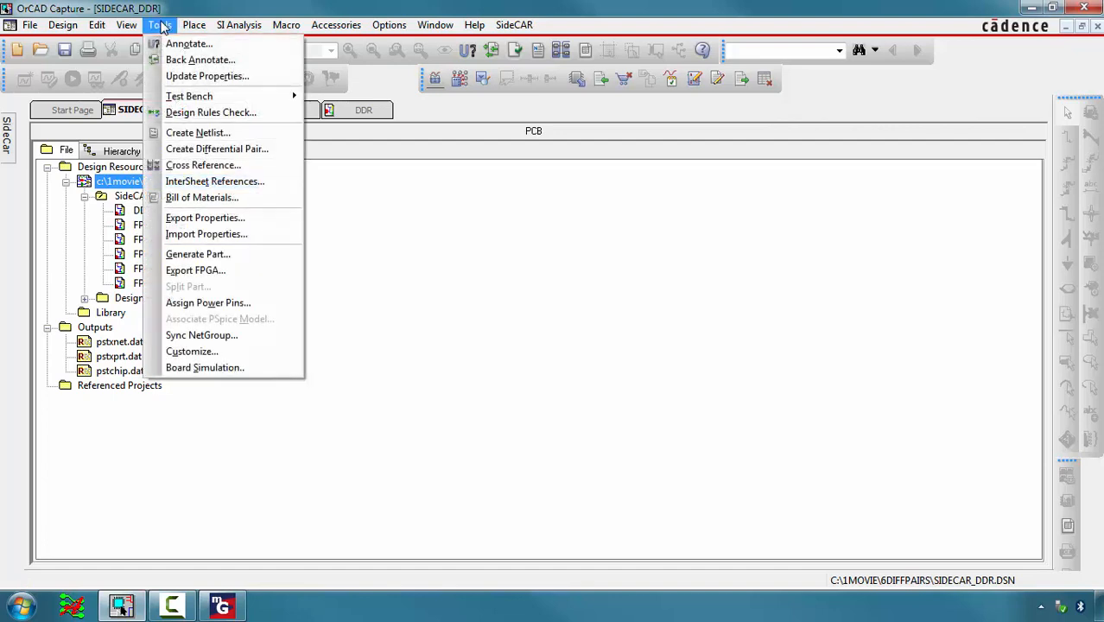
pyautogui.click(192, 133)
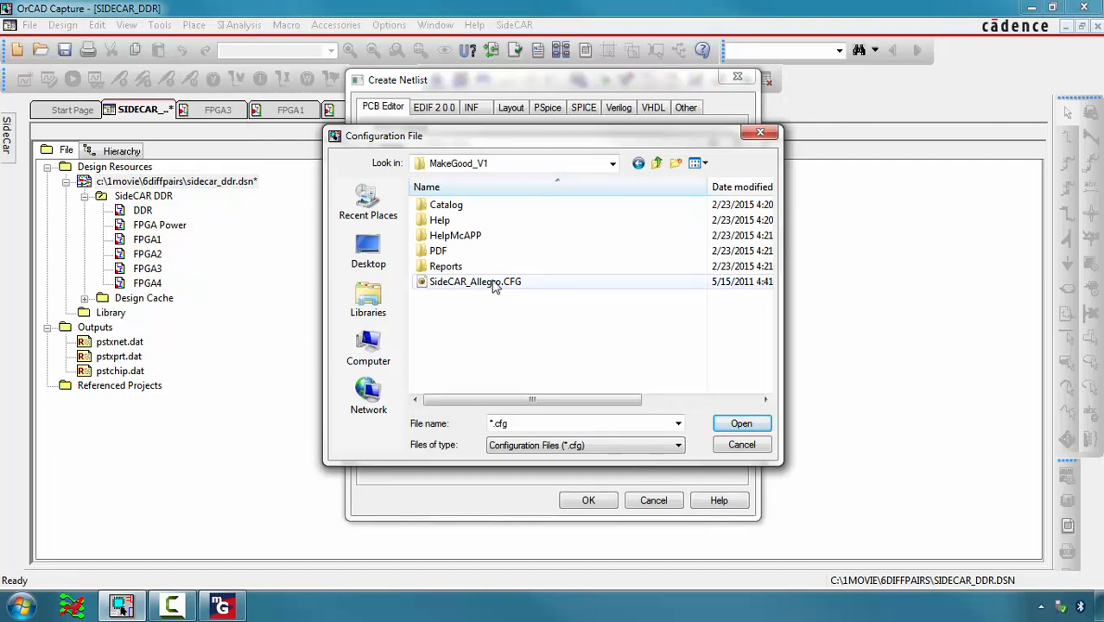
pyautogui.click(494, 282)
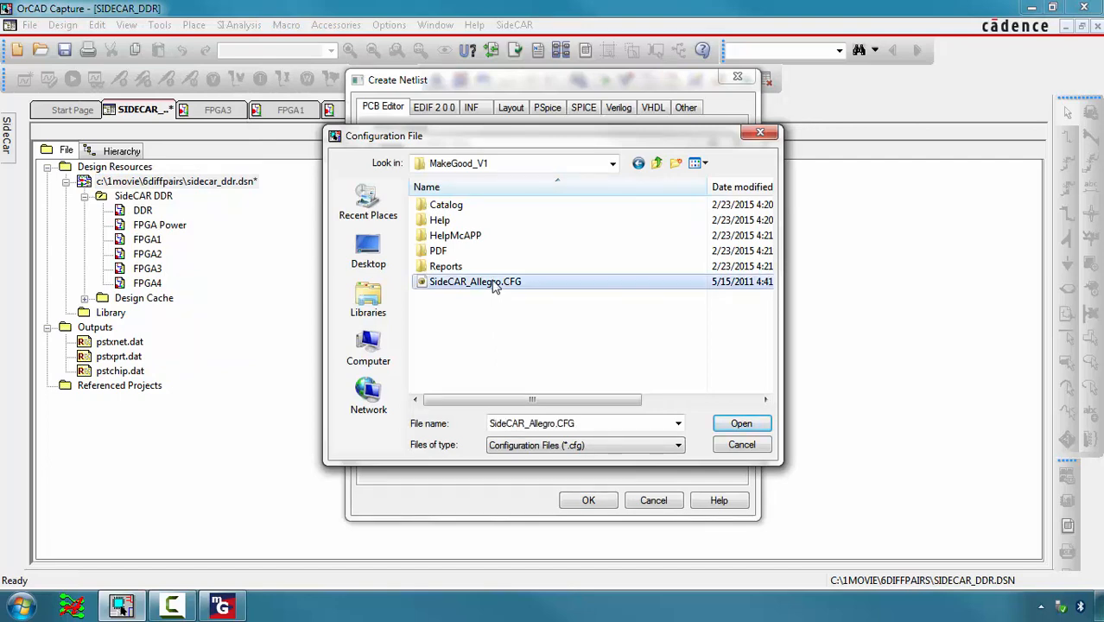
pyautogui.click(744, 425)
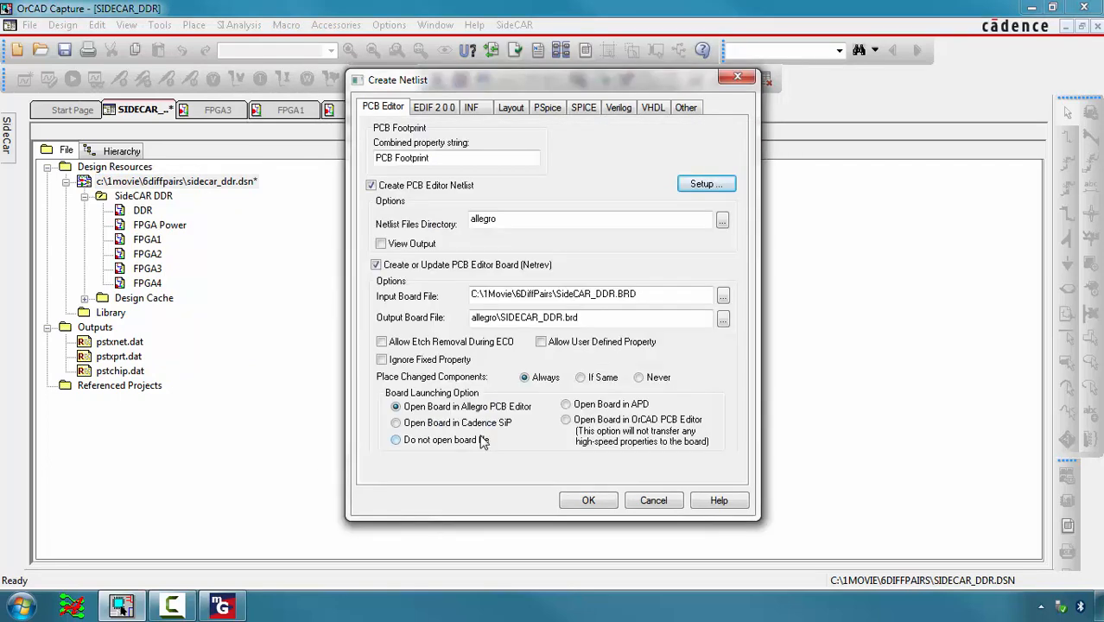
# Generate the netlist into a new allegro directory, save the design, and open the SIDECAR_DDR output board in Allegro PCB Editor.
pyautogui.click(588, 502)
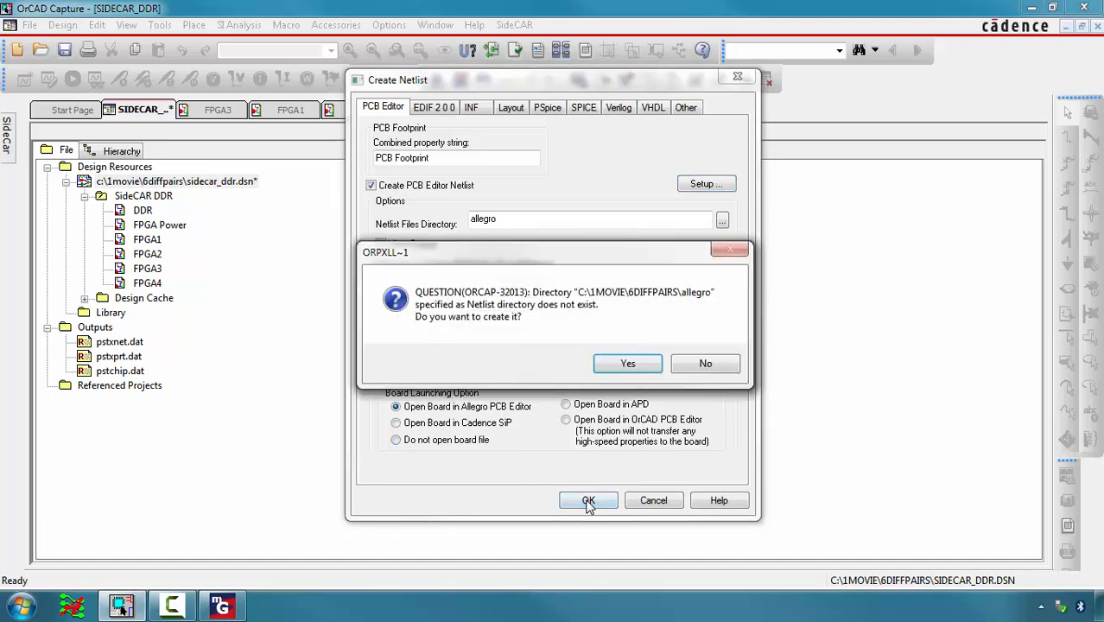
pyautogui.click(617, 363)
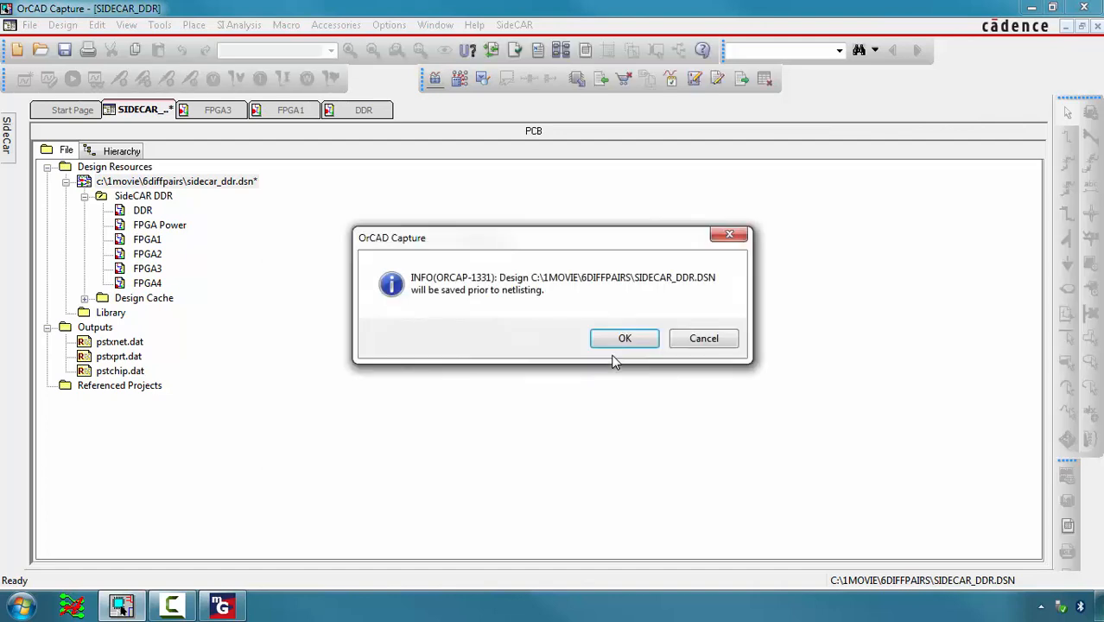
pyautogui.click(624, 339)
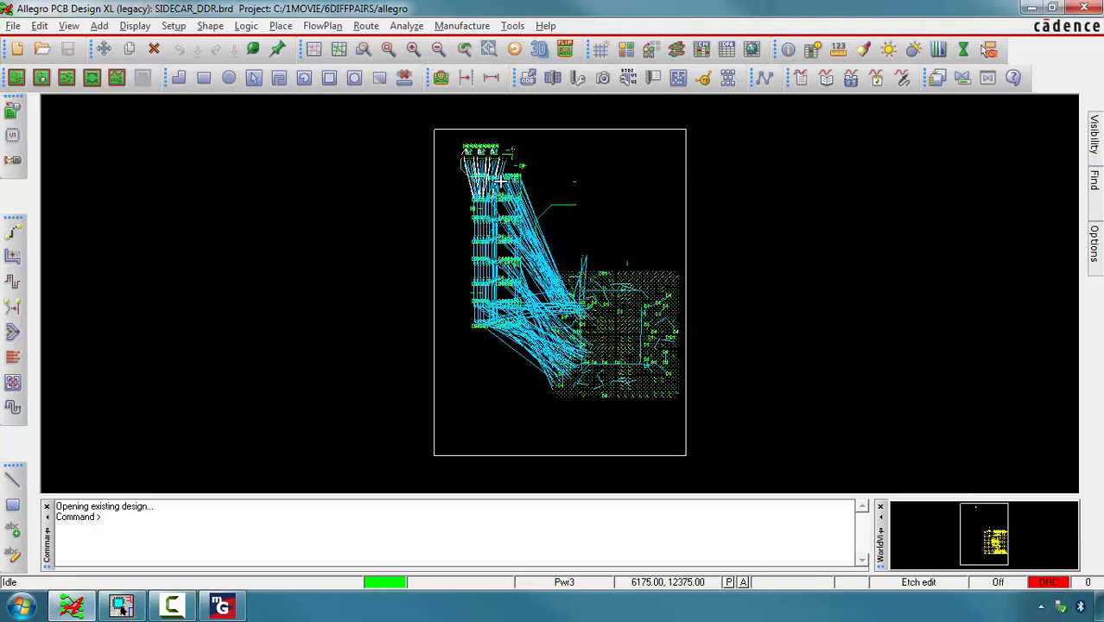
# Open the board's physical constraints for nets on all layers and examine the diff pairs' line width, neck and differential pair values.
pyautogui.click(174, 26)
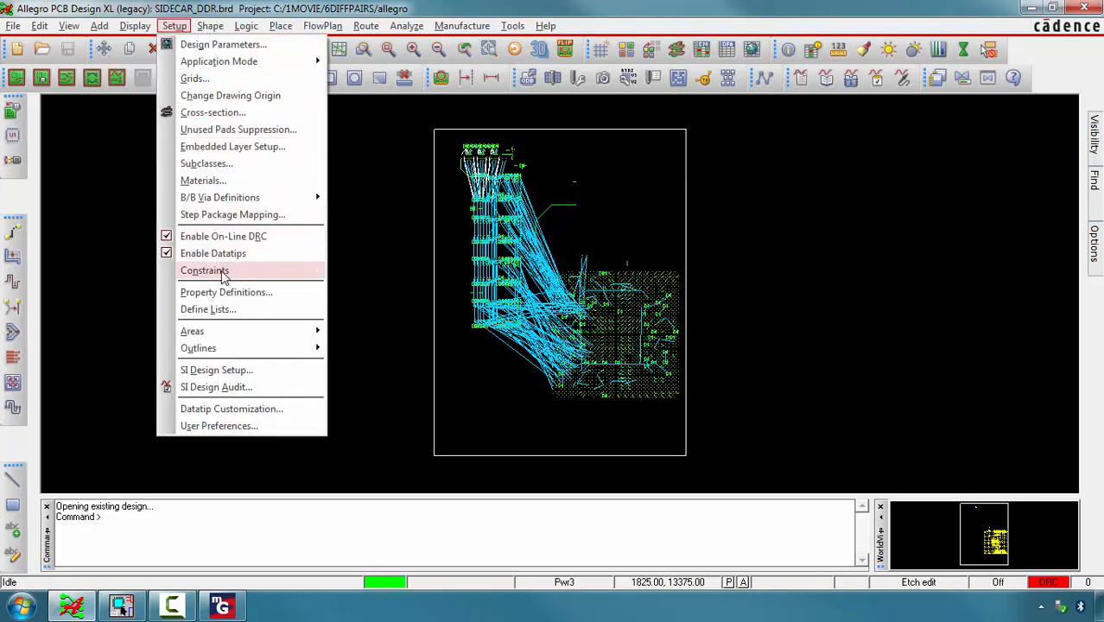
pyautogui.moveTo(223, 271)
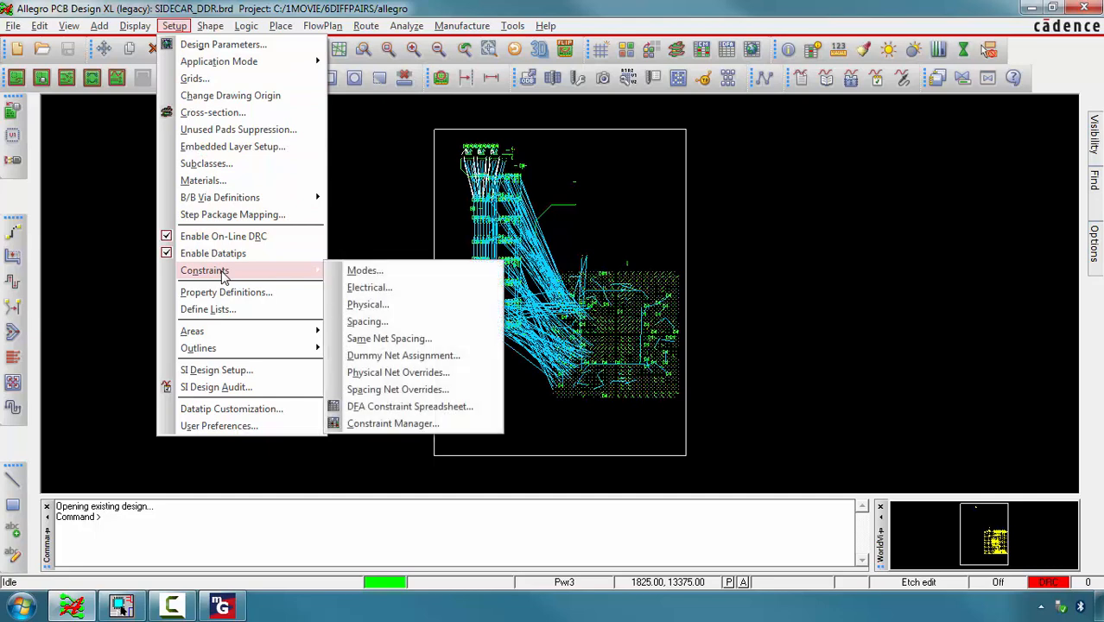
pyautogui.click(364, 306)
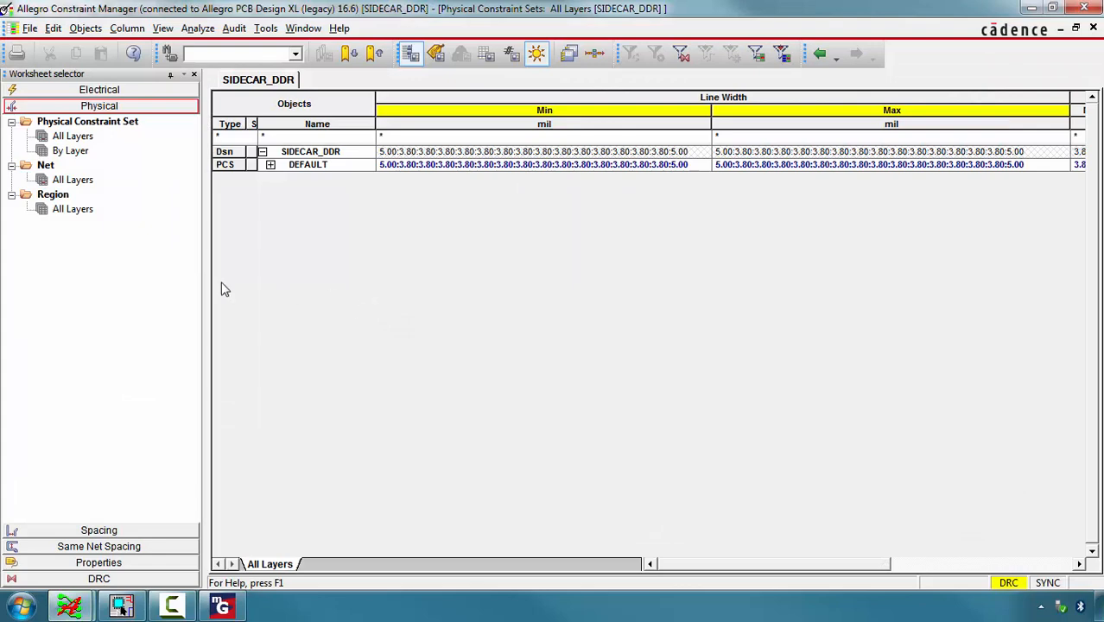
pyautogui.click(70, 180)
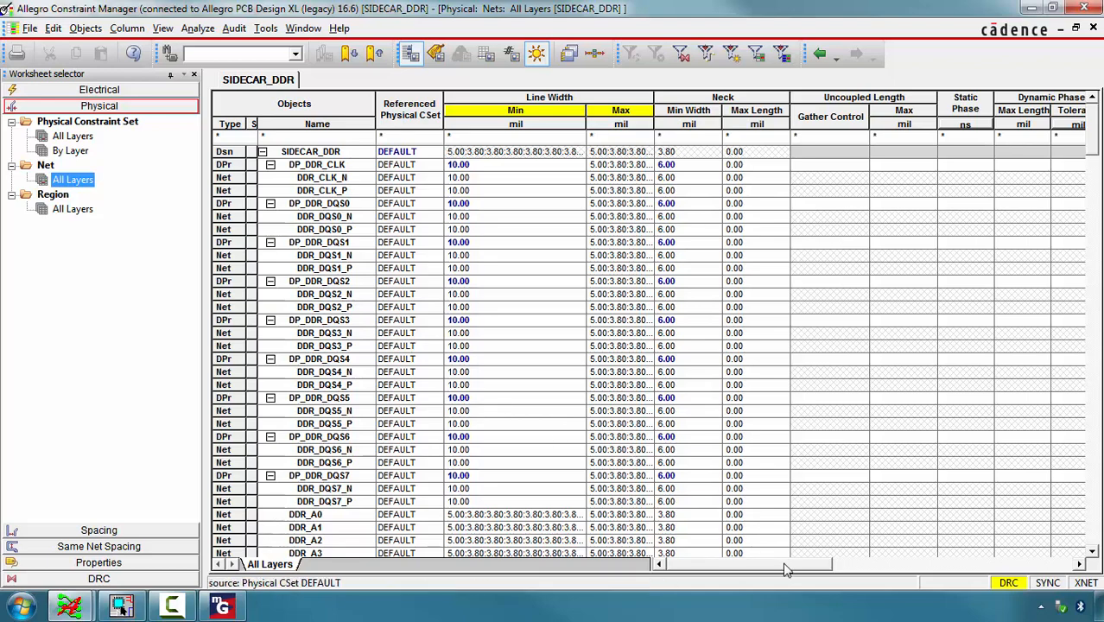
pyautogui.moveTo(788, 569); pyautogui.dragTo(917, 577)
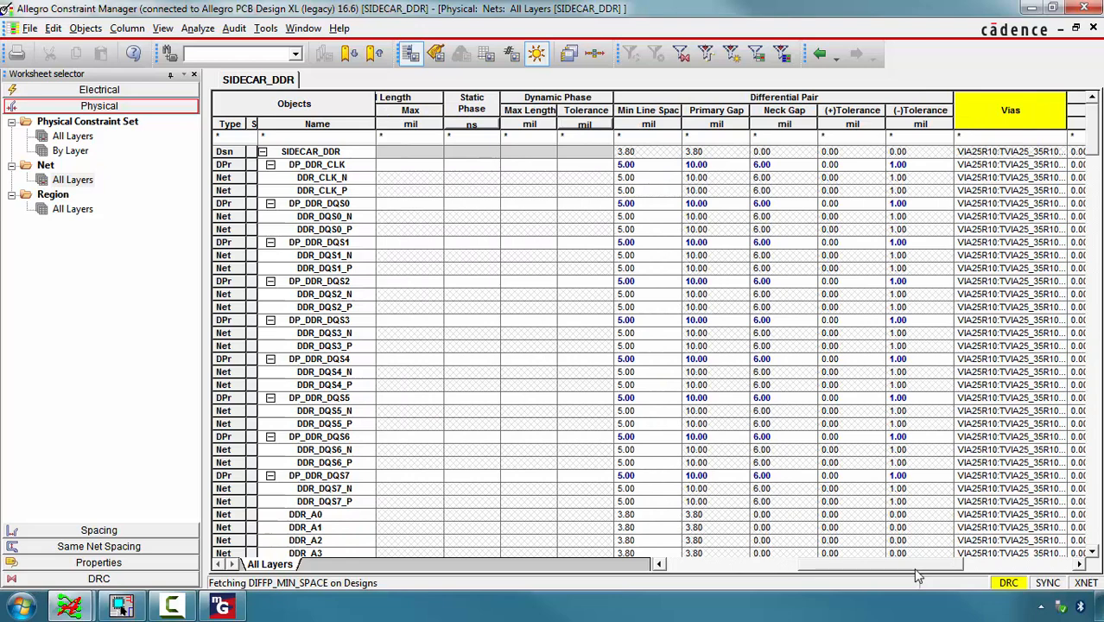